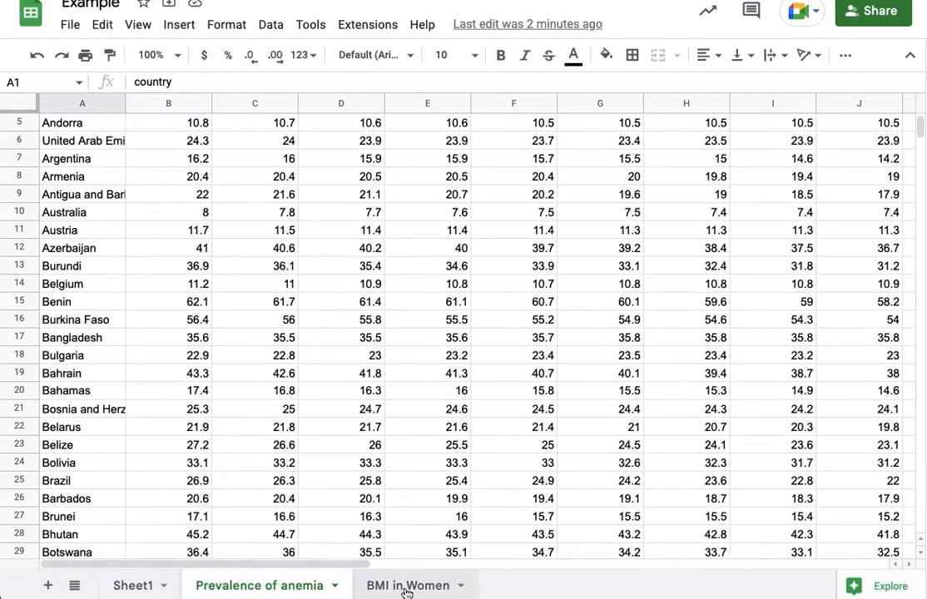
- Open the BMI in Women sheet
click(407, 586)
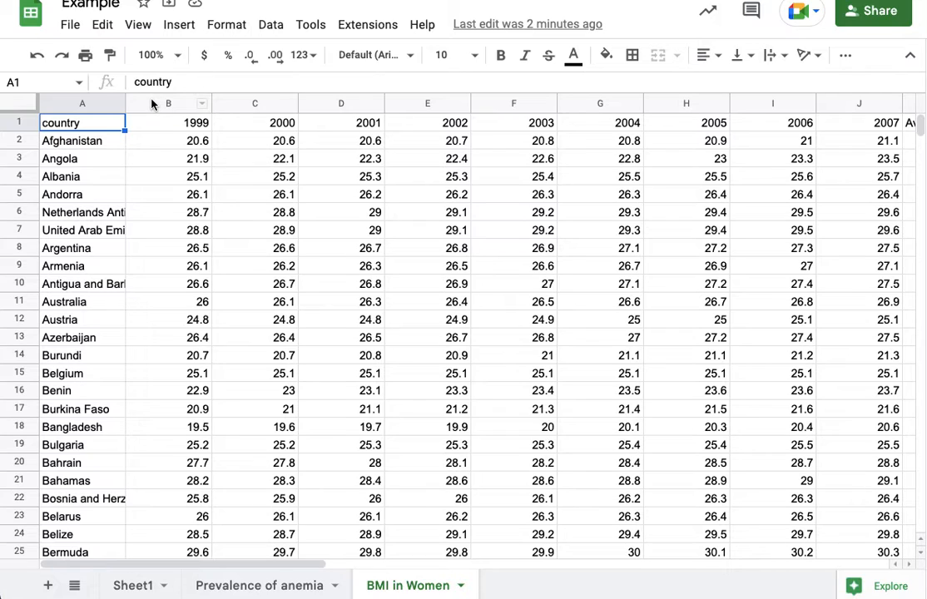
- Try deleting columns B to G, which hold the years 1999 to 2004, and undo the deletion
drag(152, 107, 589, 104)
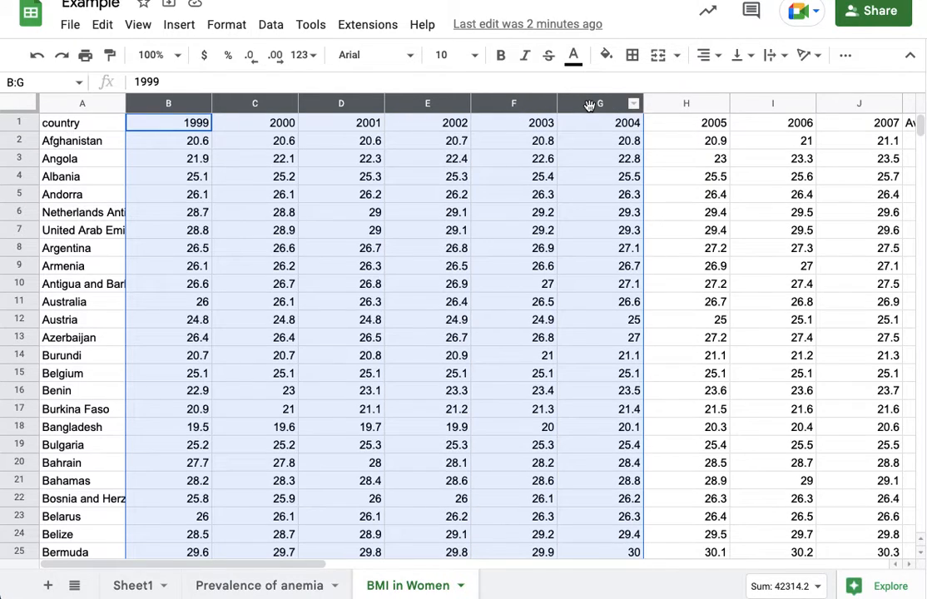
right_click(589, 104)
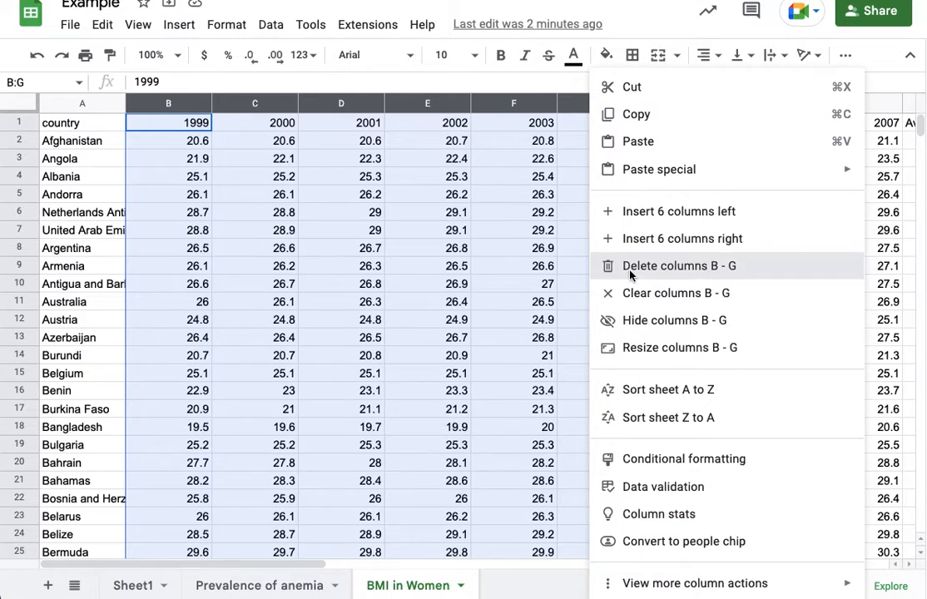
click(630, 270)
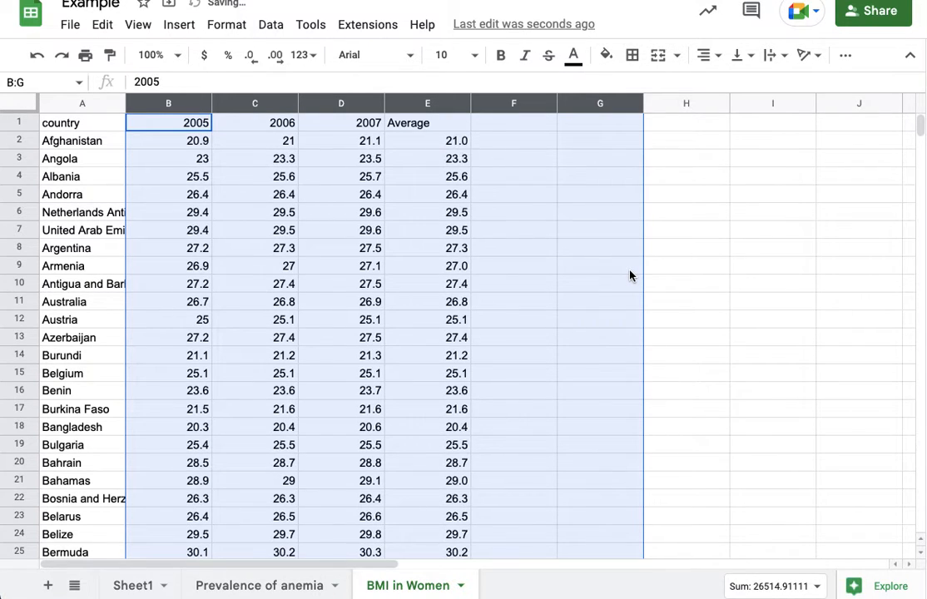
key(ctrl+z)
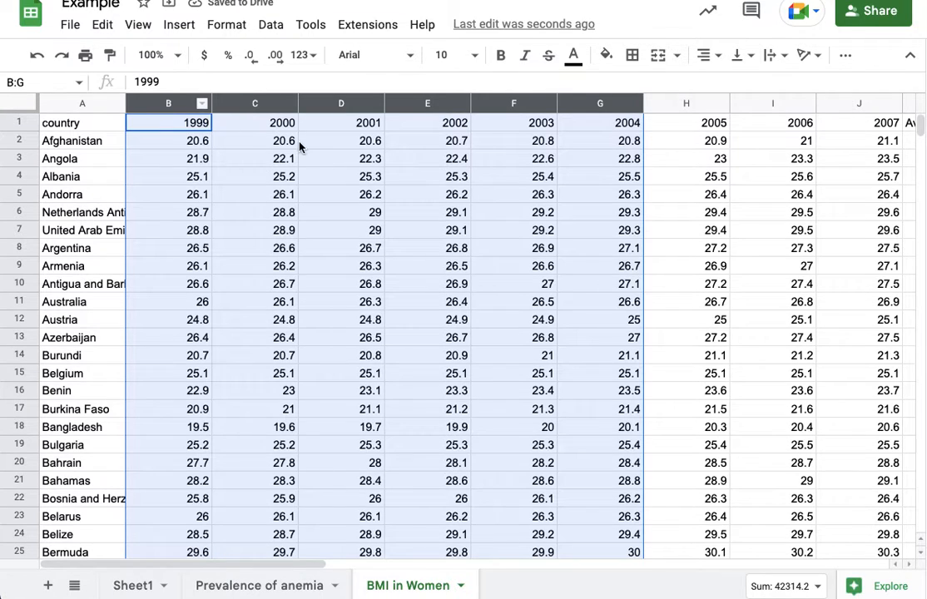
- Freeze the country column and the header row of the BMI in Women sheet so they stay in view
scroll(298, 143, right, 5)
click(628, 176)
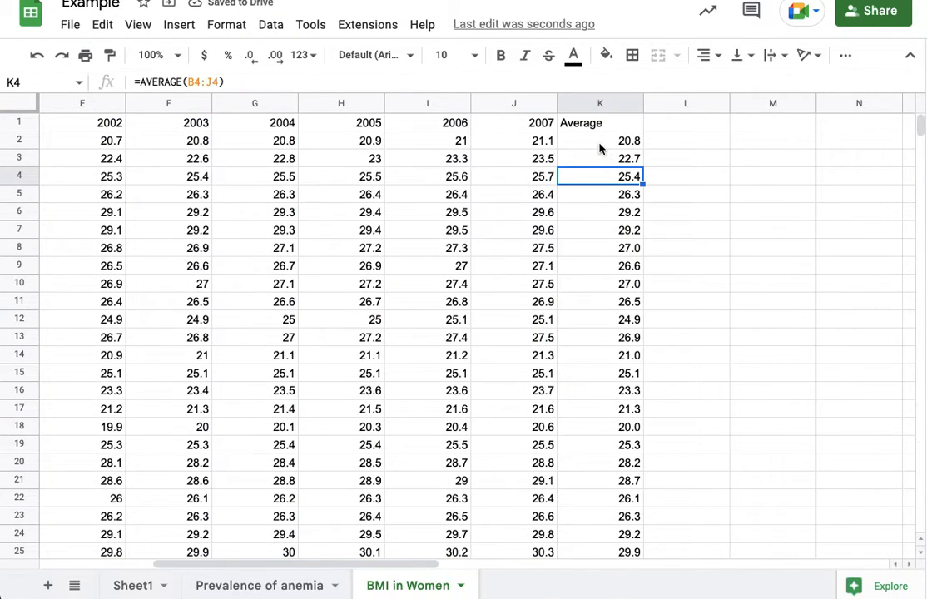
scroll(597, 147, left, 5)
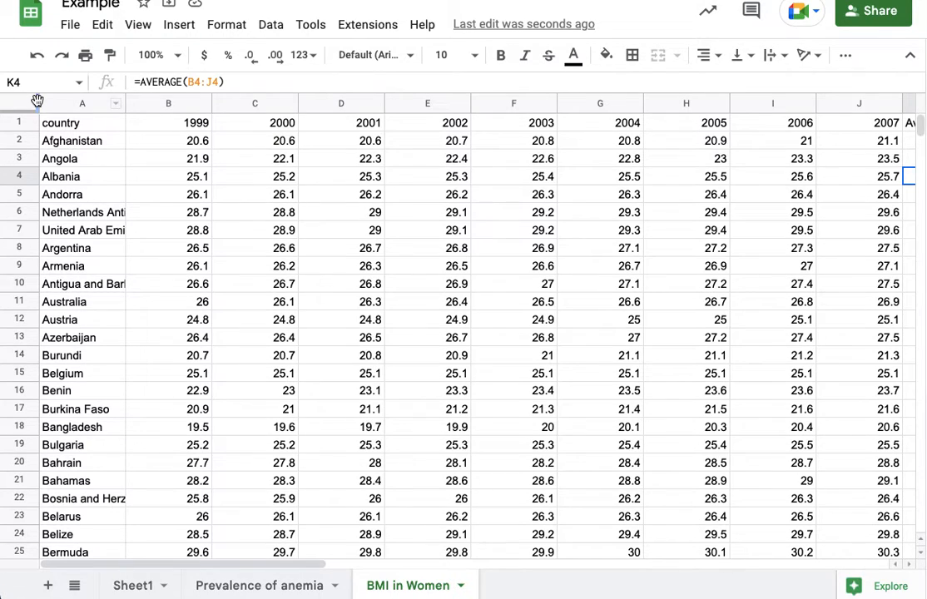
drag(37, 101, 127, 101)
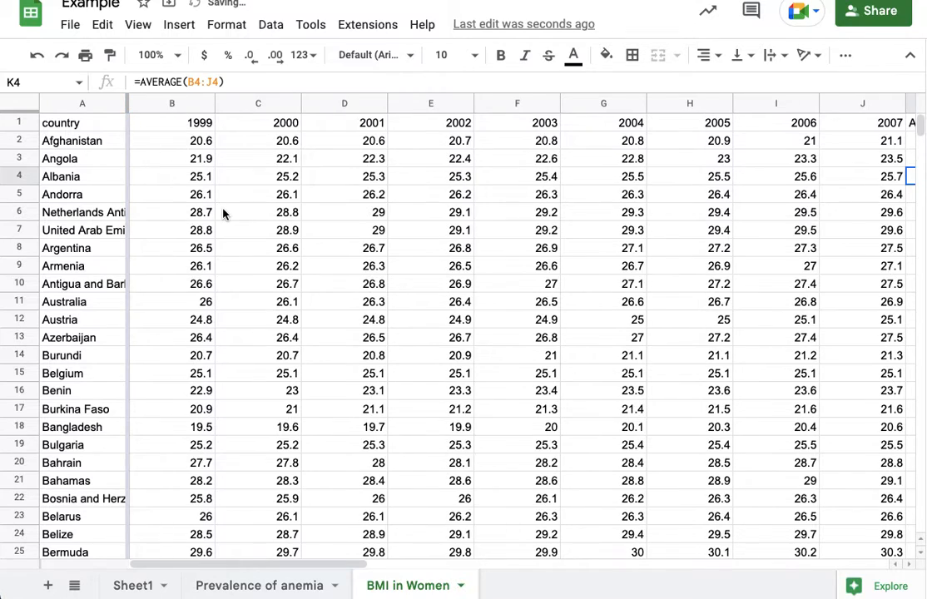
scroll(222, 213, right, 10)
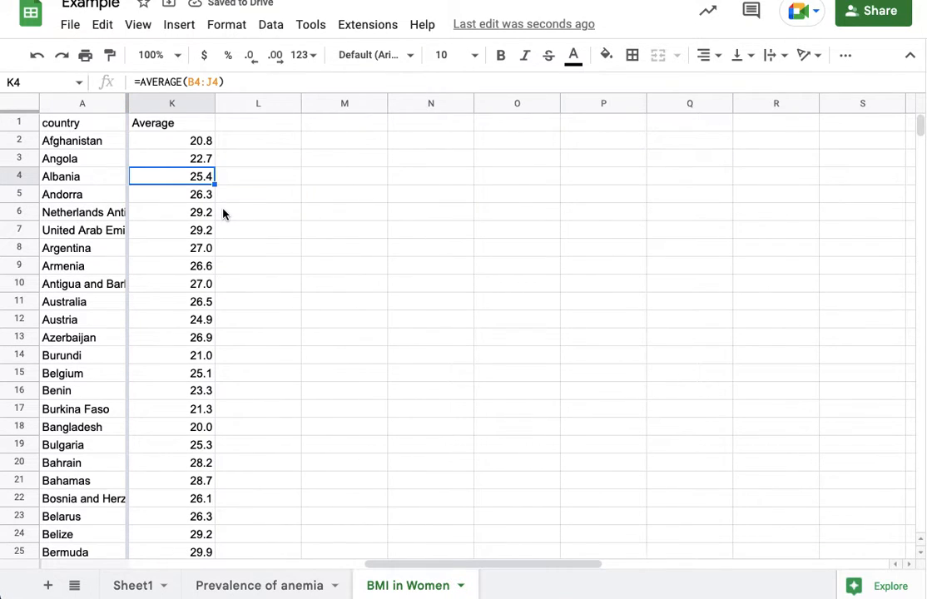
scroll(223, 214, left, 10)
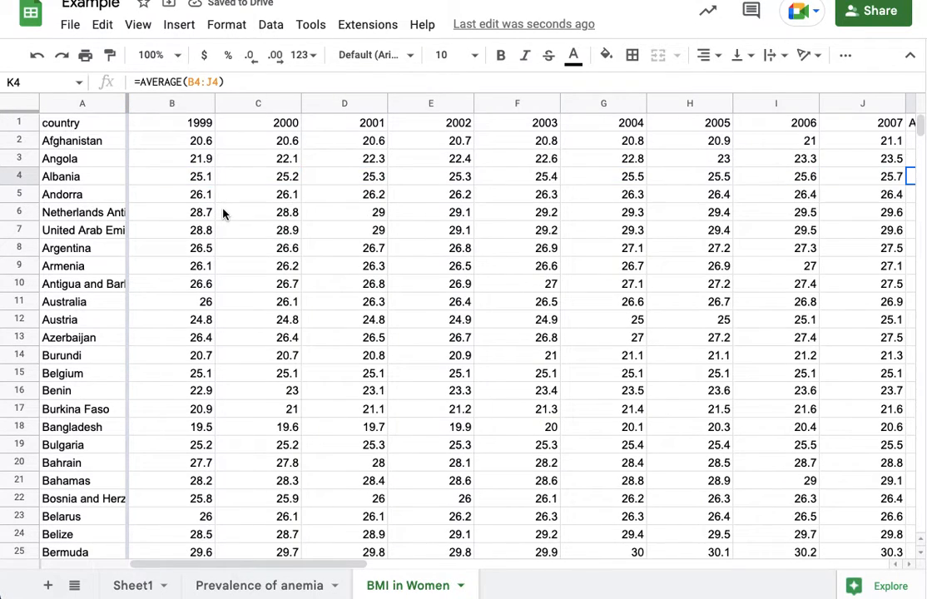
drag(17, 98, 21, 133)
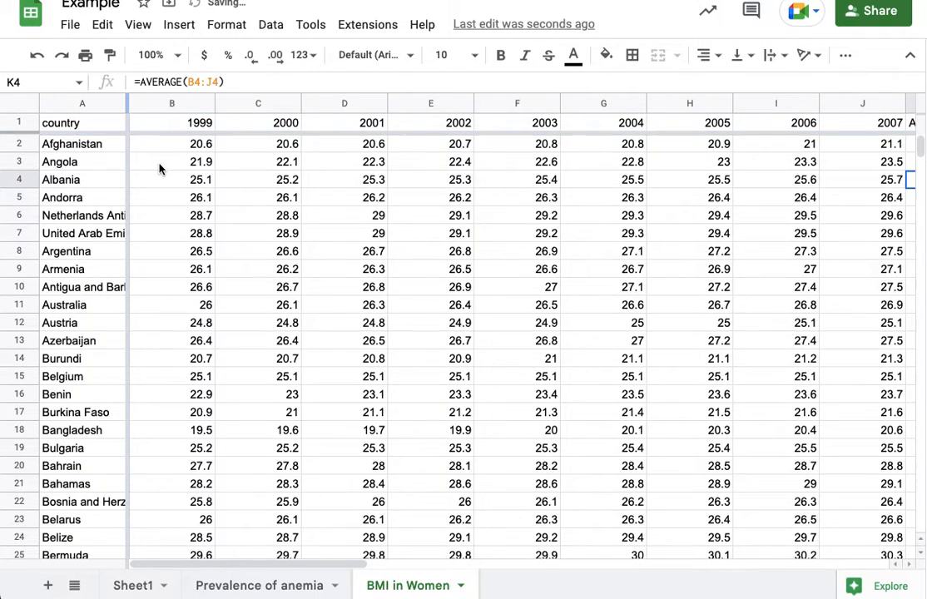
- Sort the sheet from A to Z by the Average column
scroll(175, 173, right, 5)
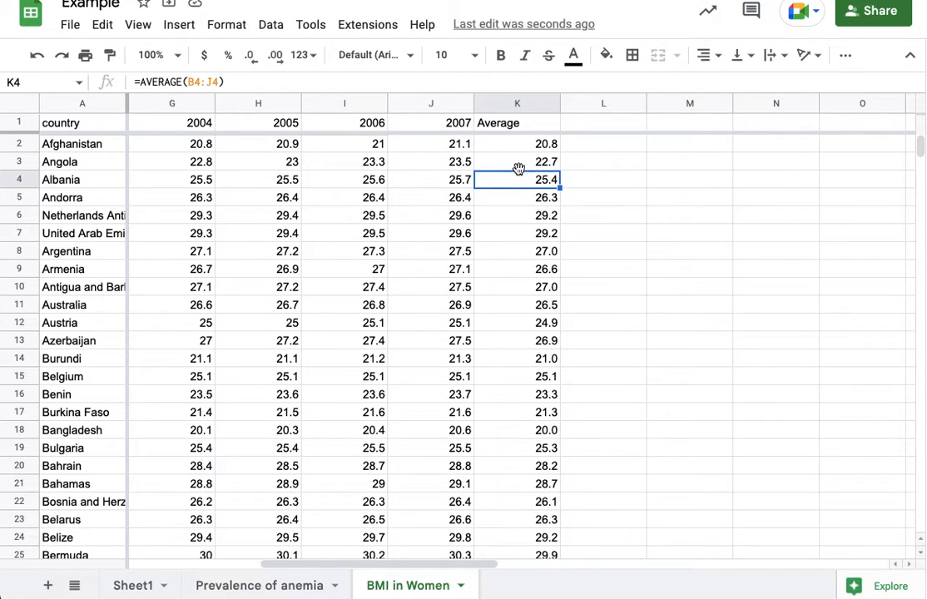
click(554, 106)
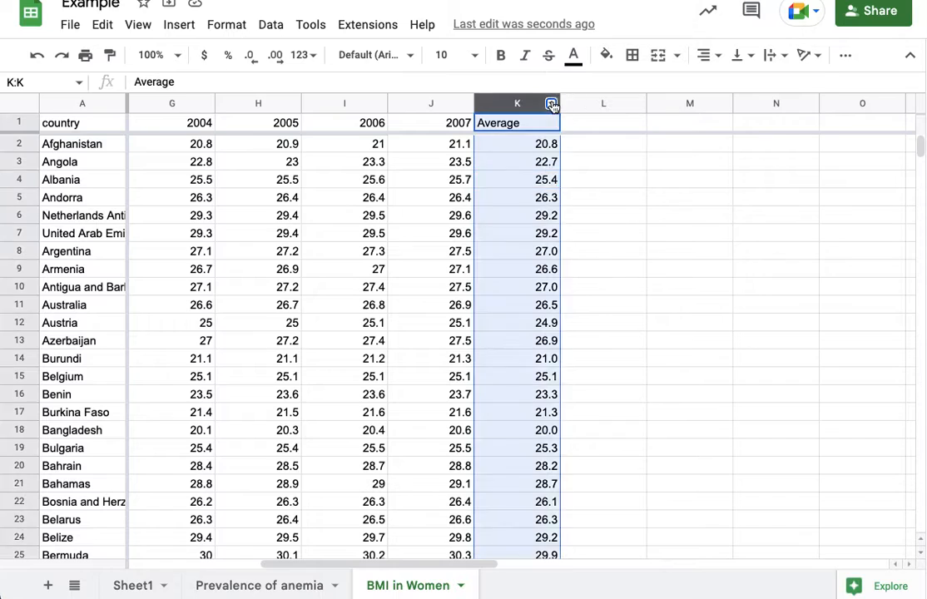
click(582, 391)
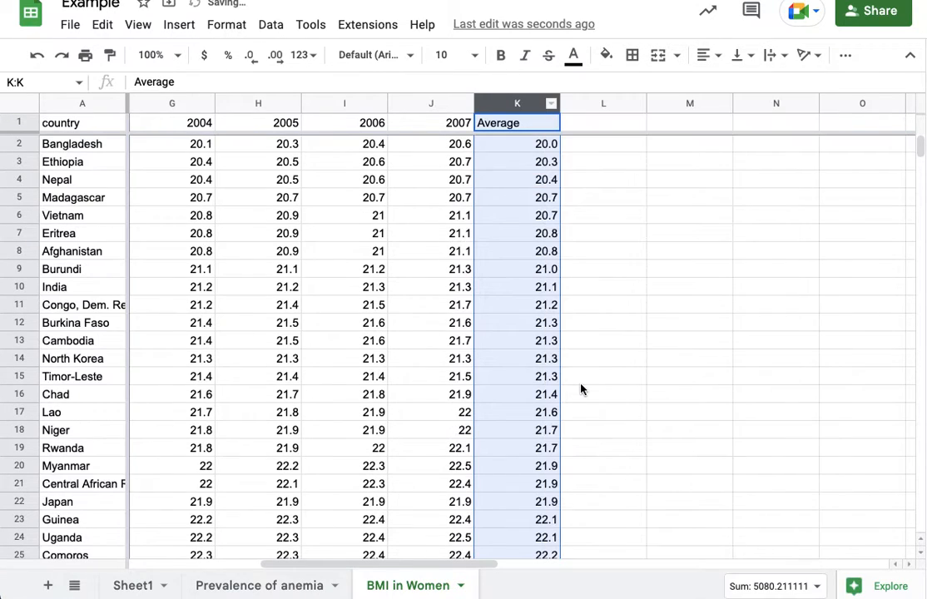
scroll(543, 272, left, 1)
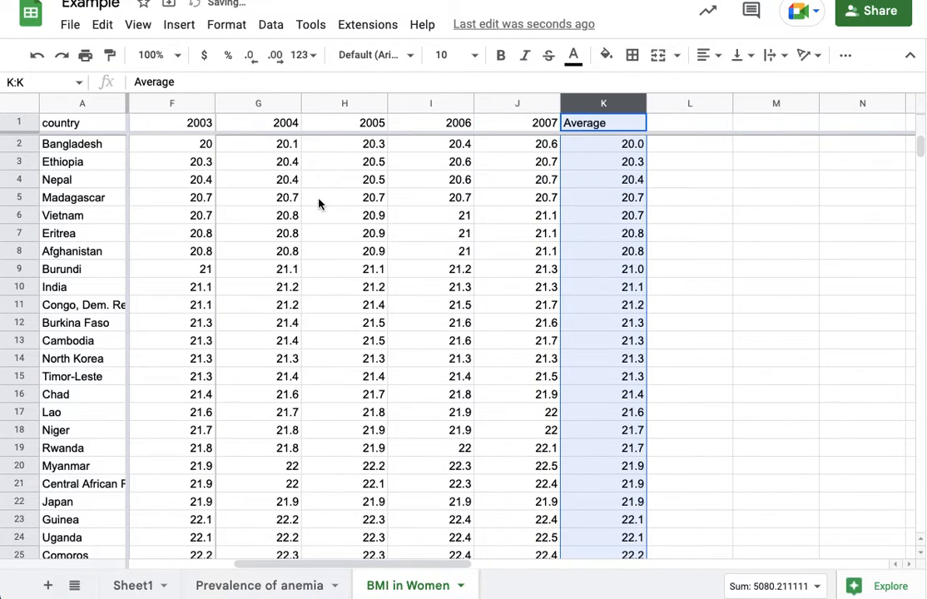
scroll(330, 203, right, 3)
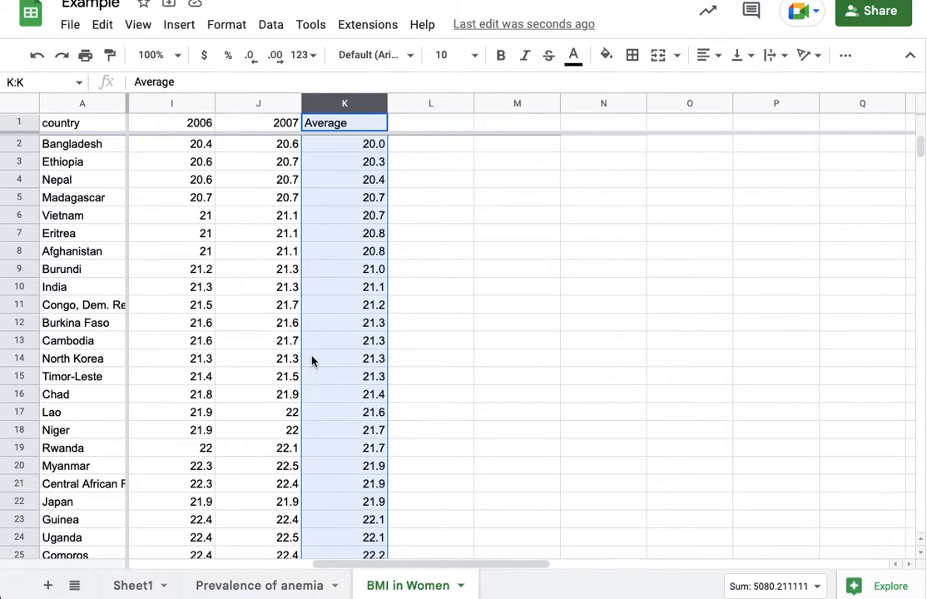
scroll(312, 359, left, 3)
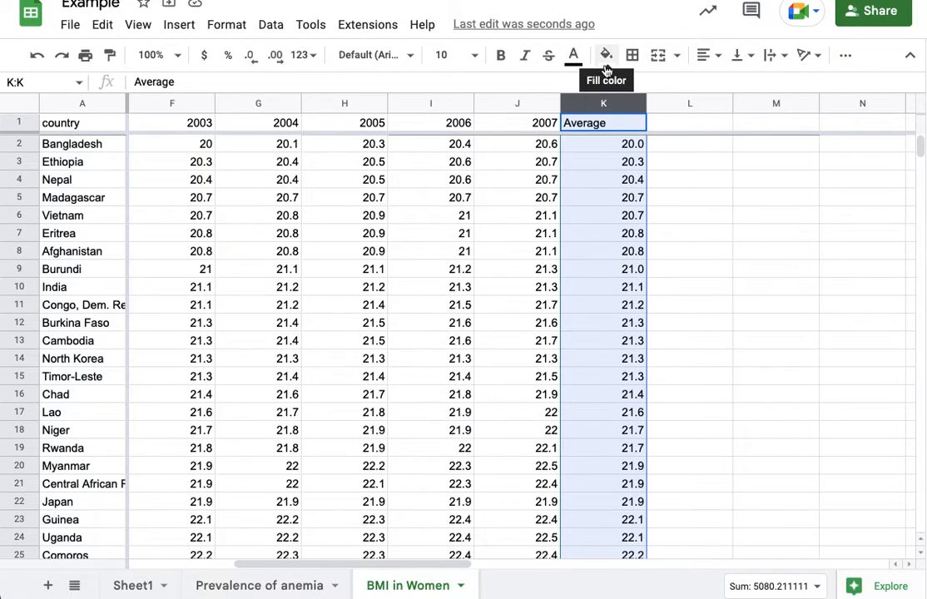
click(599, 149)
drag(600, 151, 606, 549)
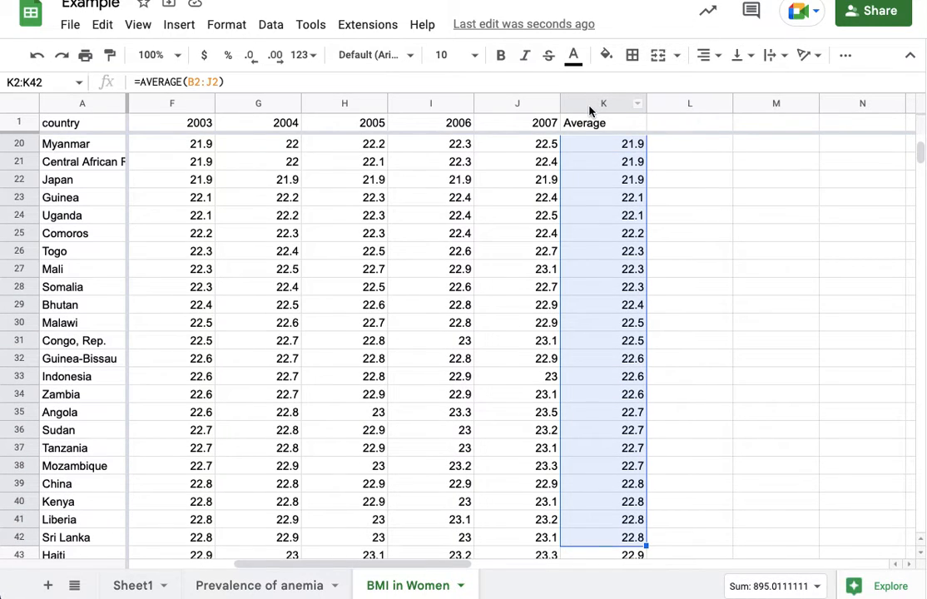
click(596, 322)
scroll(596, 300, up, 6)
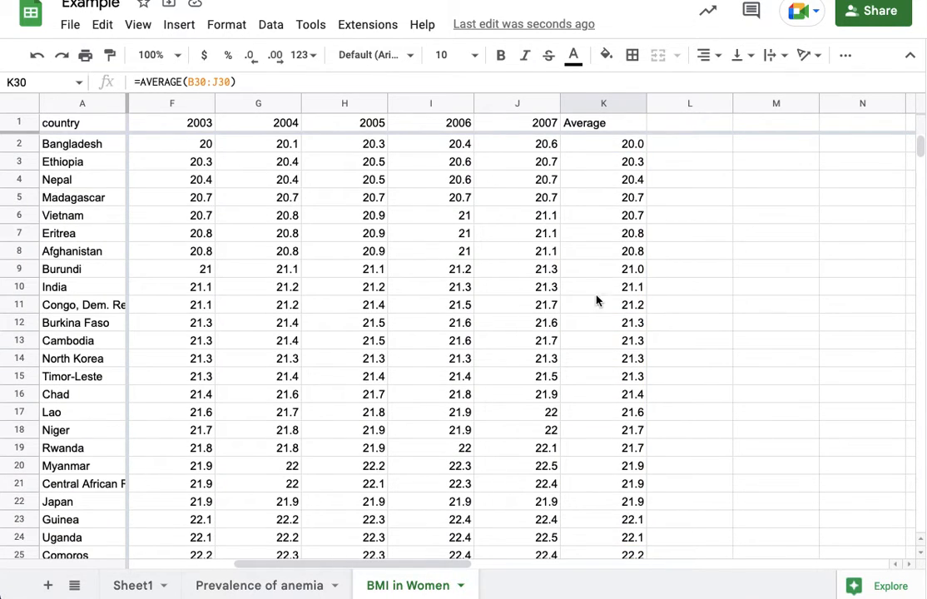
- Apply a conditional formatting color scale with the default green-to-white preset to the averages in K2:K200
drag(596, 143, 634, 333)
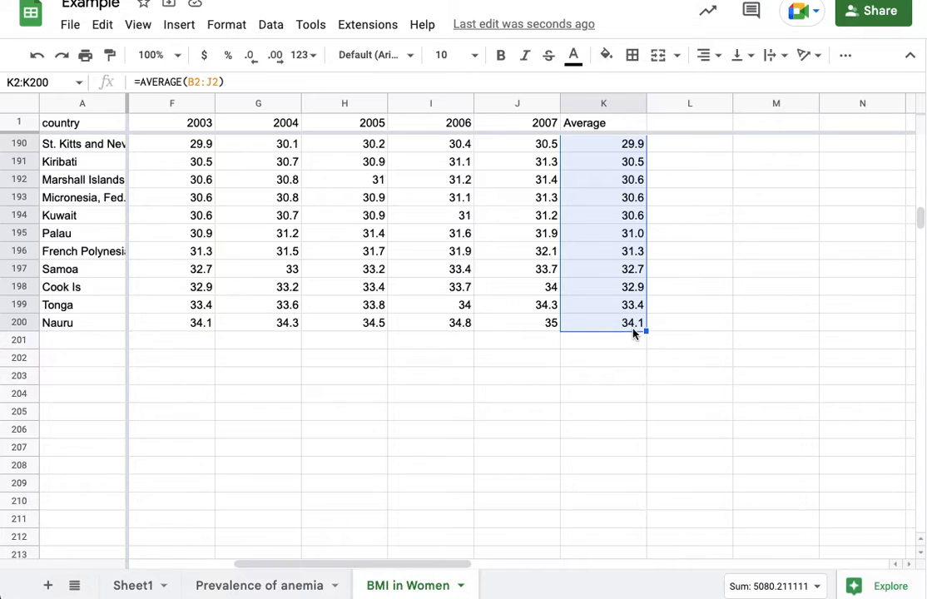
click(606, 57)
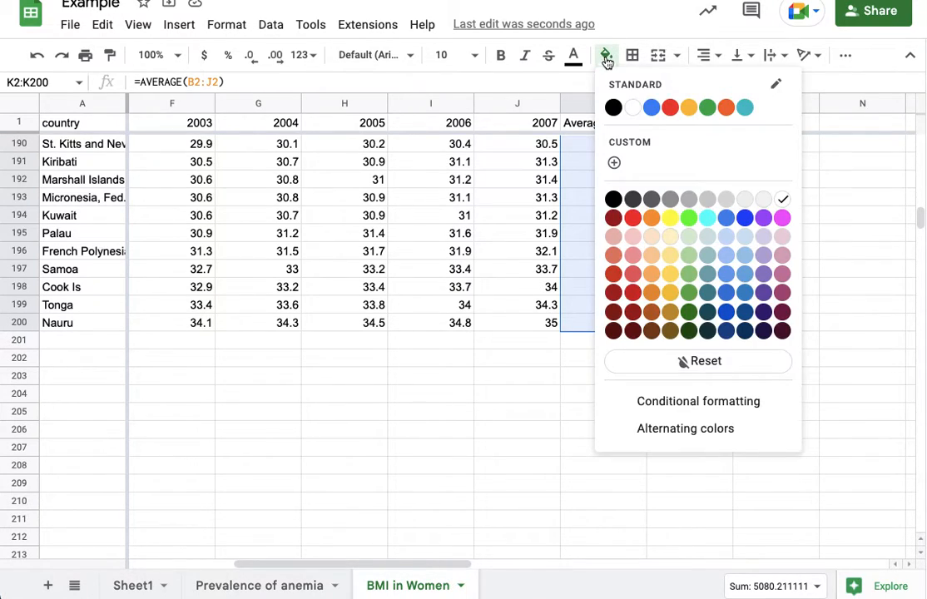
click(694, 403)
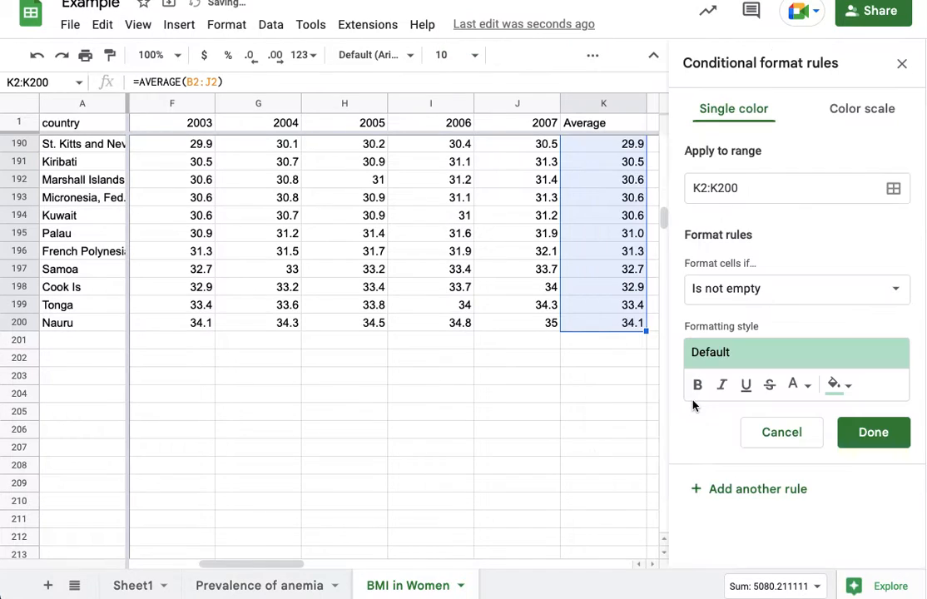
click(861, 113)
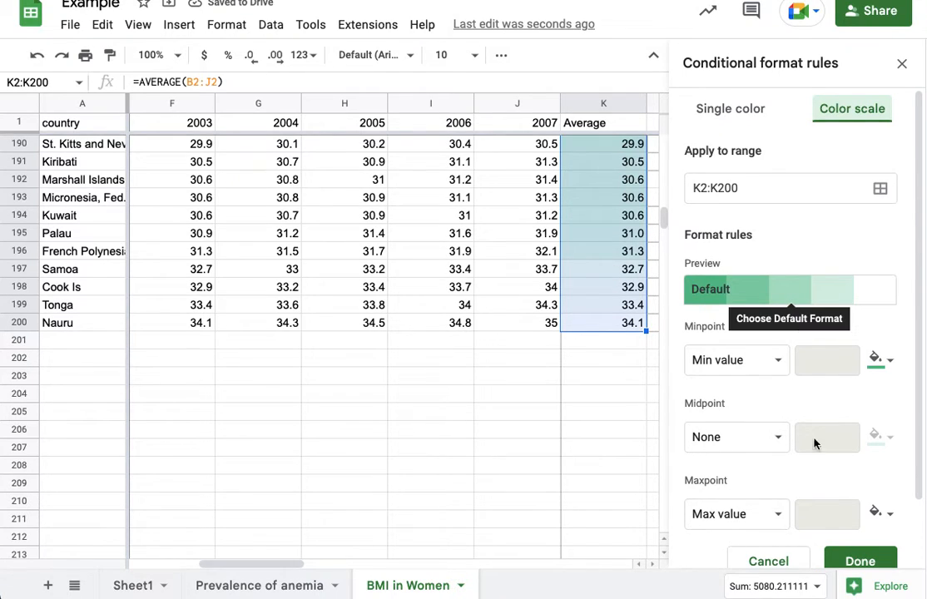
click(844, 557)
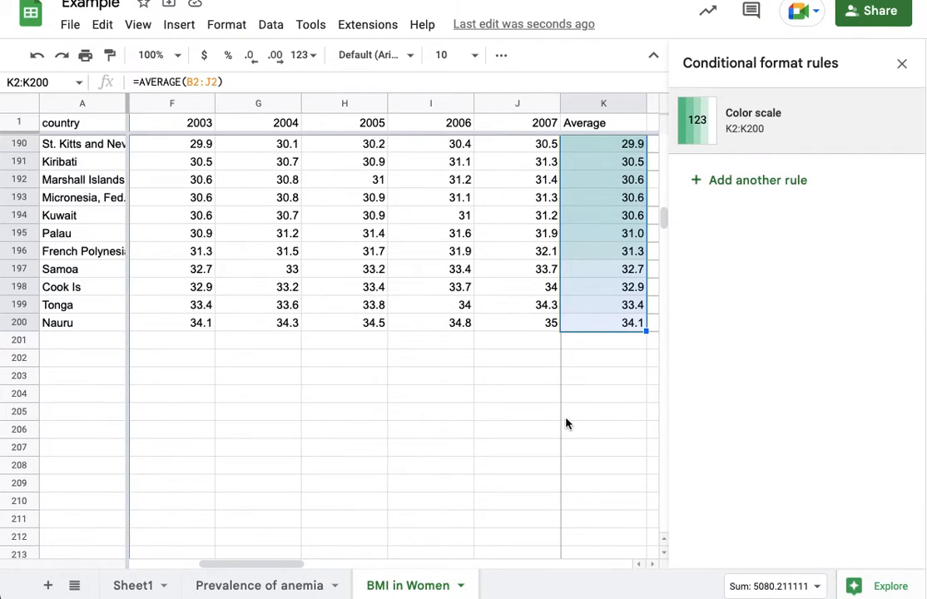
- Change the color scale rule on K2:K200 to the red-white-green preset
scroll(566, 426, up, 7)
click(567, 478)
scroll(566, 477, up, 13)
scroll(566, 477, up, 18)
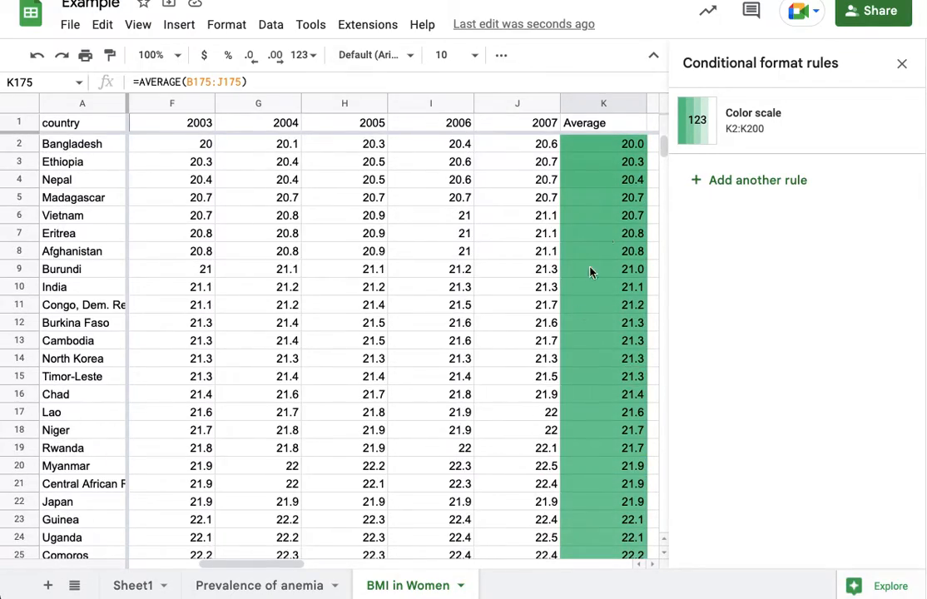
scroll(617, 148, down, 20)
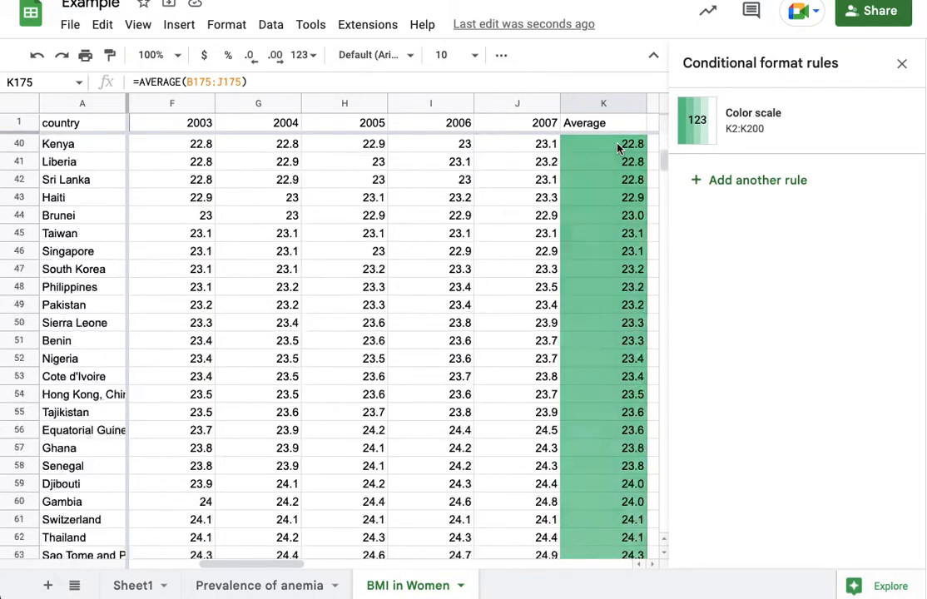
scroll(617, 147, right, 2)
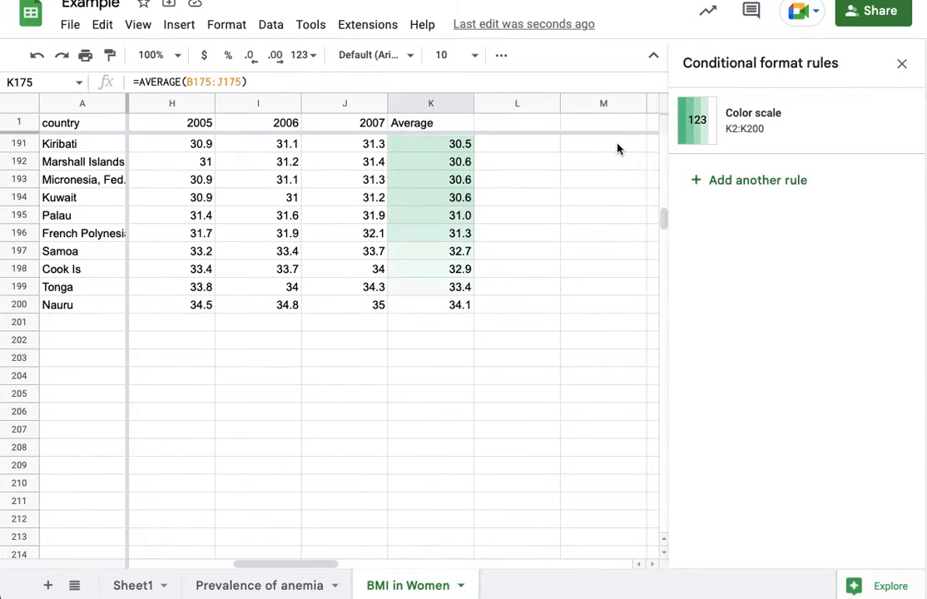
click(746, 128)
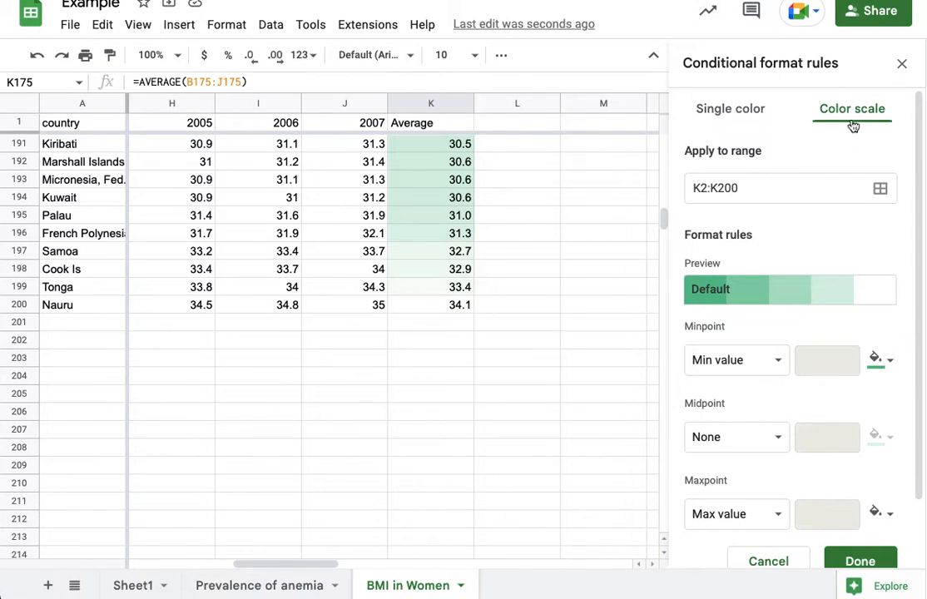
click(787, 296)
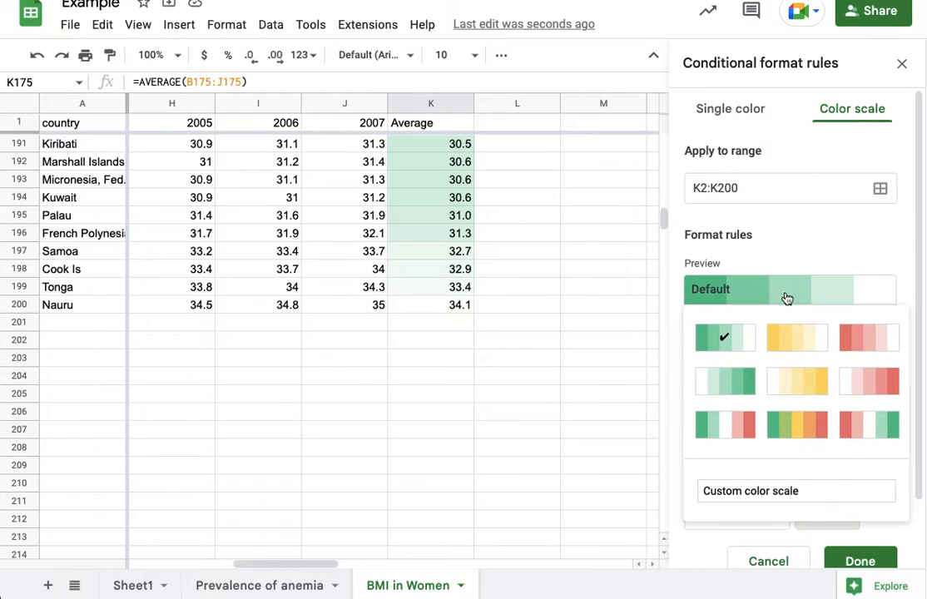
click(861, 426)
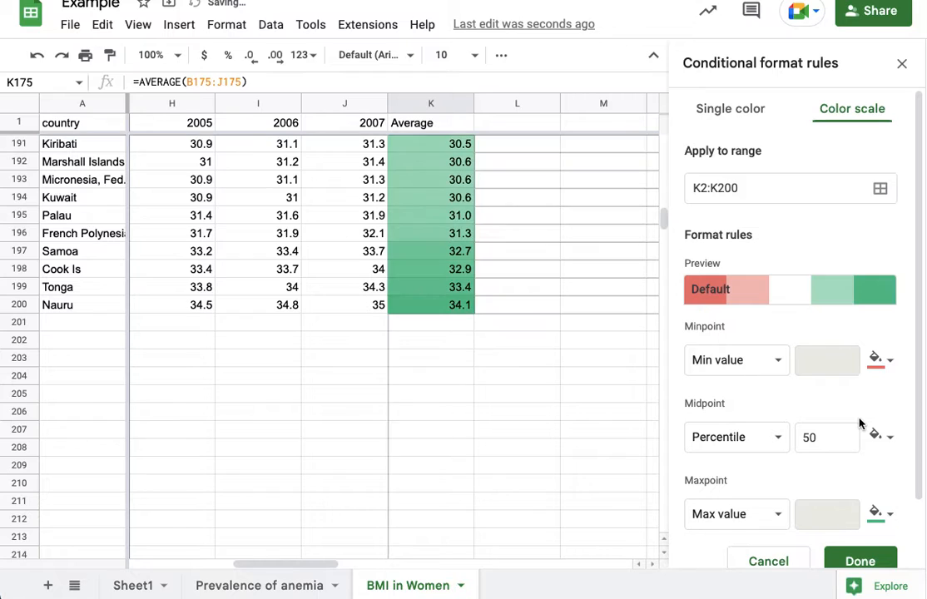
- Sort the sheet from A to Z by the country column and close the conditional format rules
click(499, 377)
scroll(499, 377, up, 1)
scroll(499, 377, up, 20)
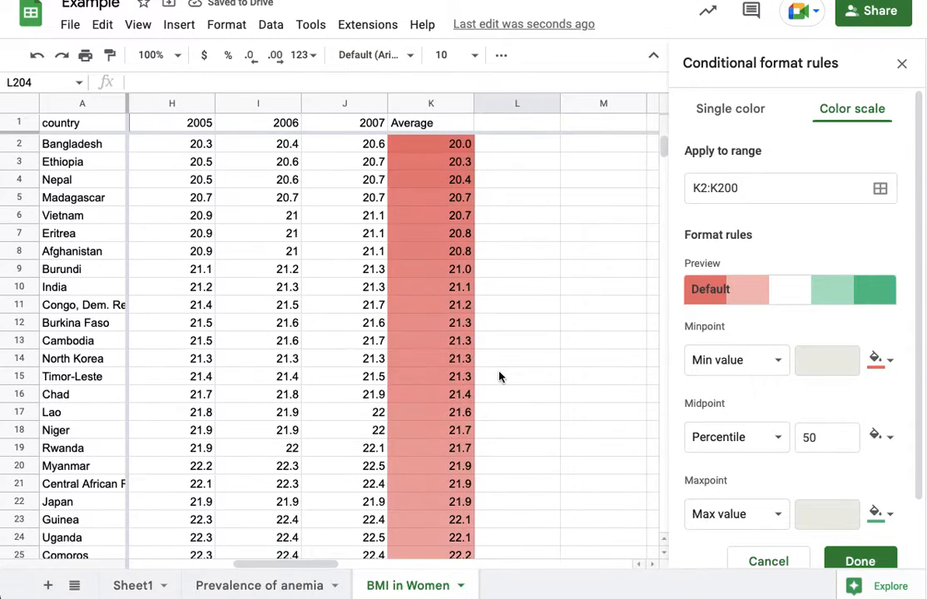
scroll(499, 377, left, 5)
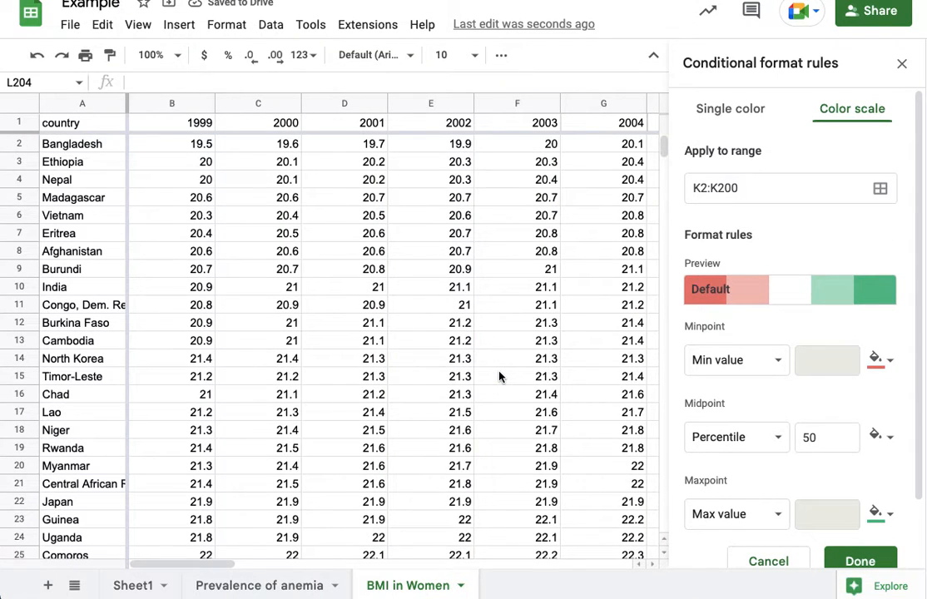
click(118, 104)
click(176, 389)
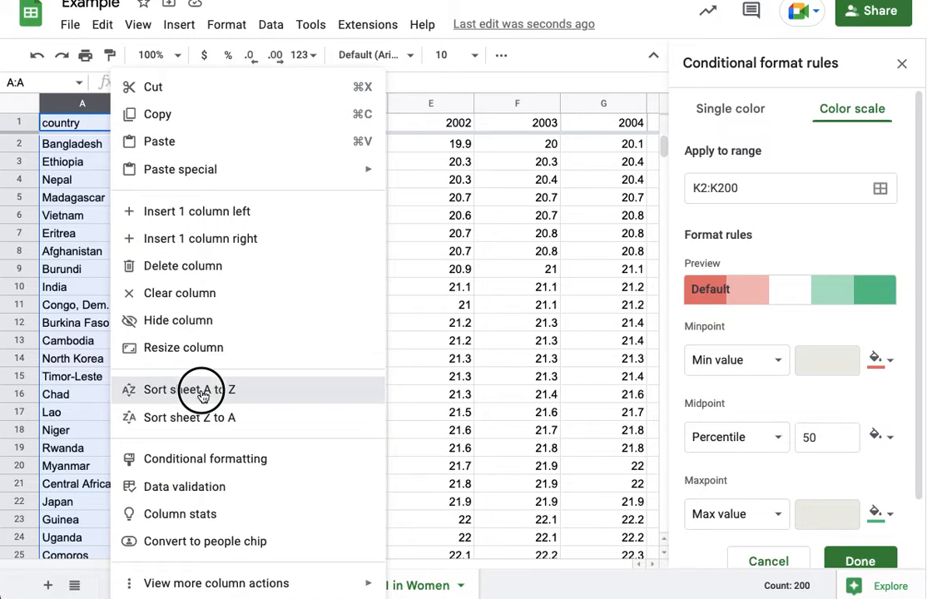
click(187, 358)
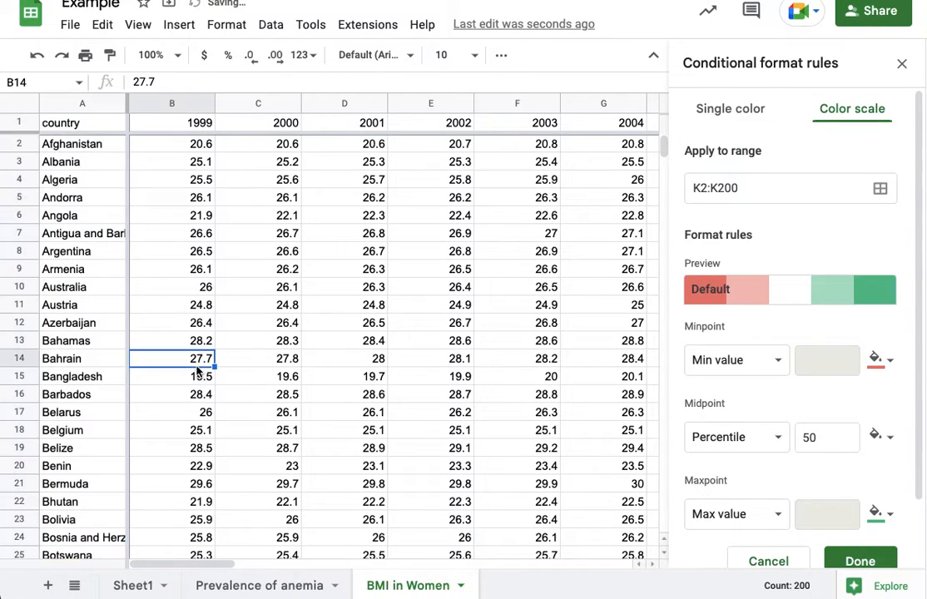
click(902, 65)
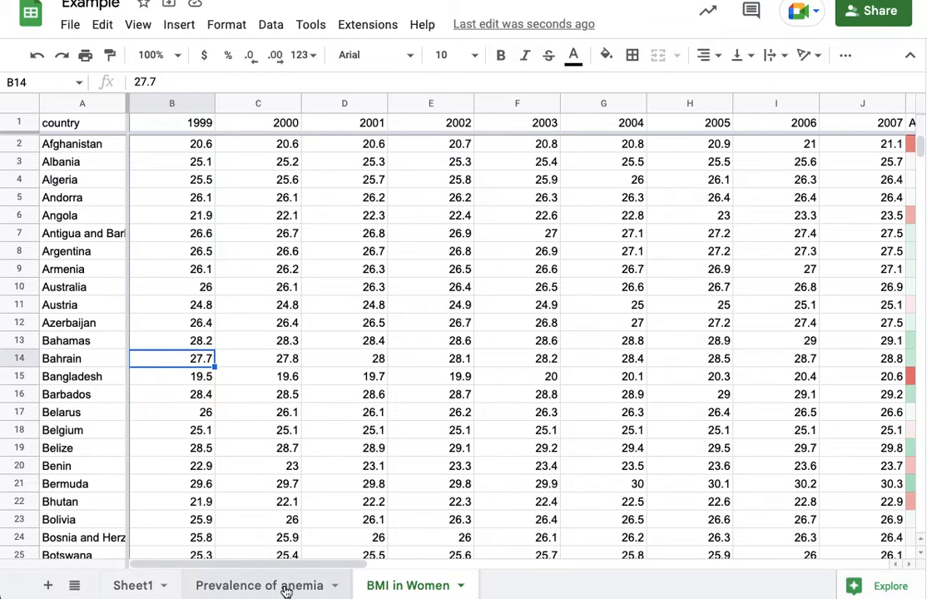
- Freeze the header row and the country column on the Prevalence of anemia sheet
click(260, 585)
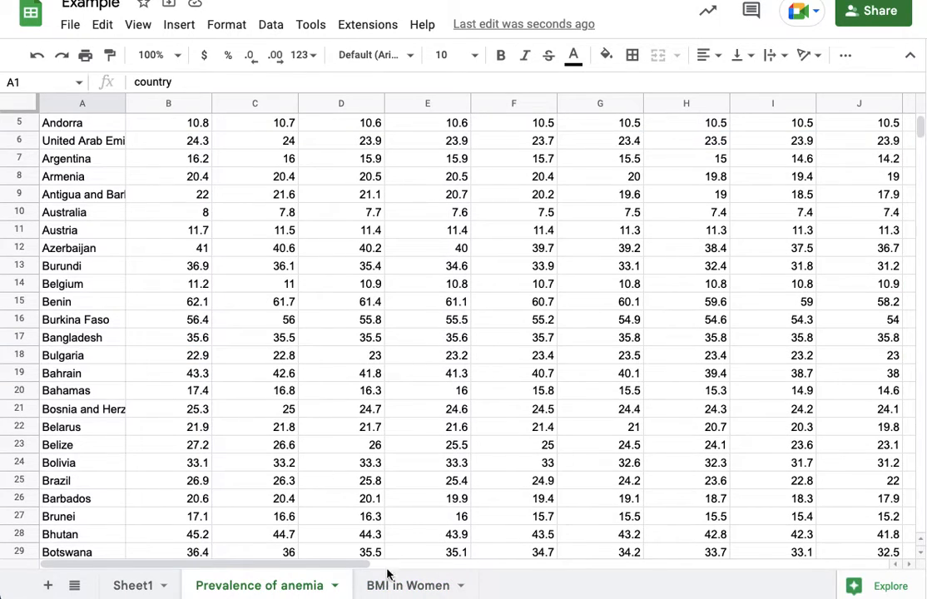
drag(25, 112, 127, 99)
- Clear the existing formula from Afghanistan's Average cell K2
scroll(364, 198, right, 2)
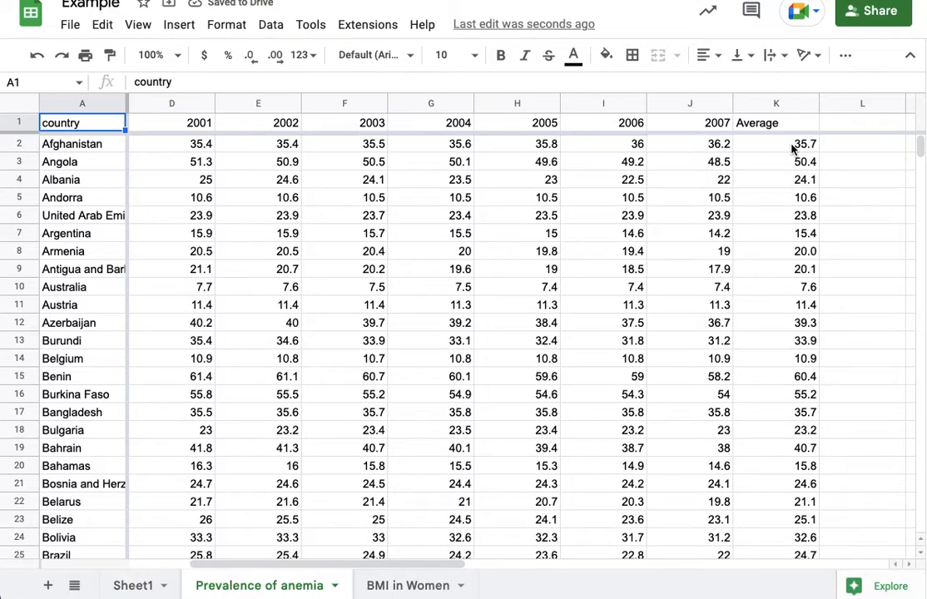
click(792, 146)
double_click(790, 143)
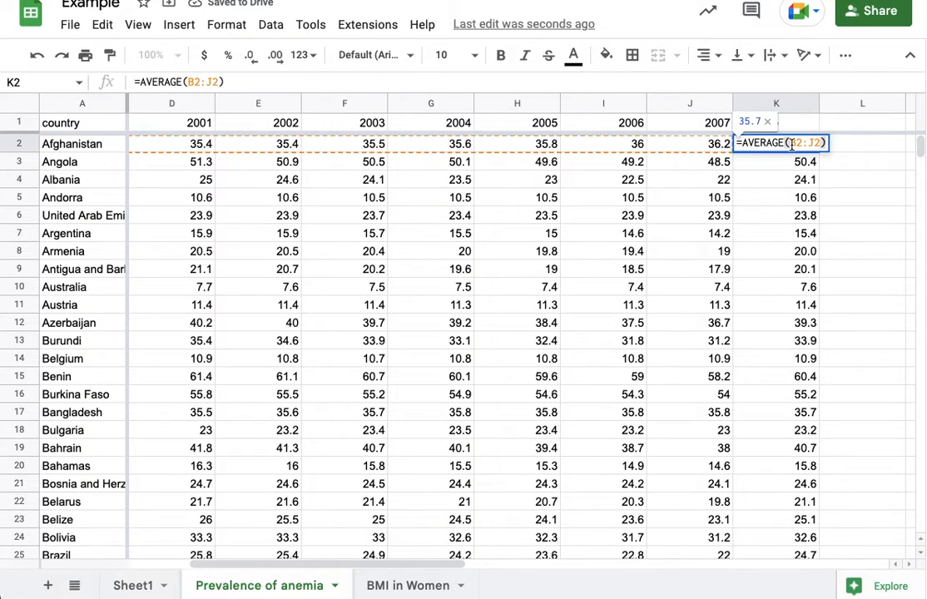
key(BackSpace)
key(BackSpace)
key(BackSpace)
key(BackSpace)
key(BackSpace)
key(BackSpace)
key(BackSpace)
key(BackSpace)
key(BackSpace)
key(BackSpace)
key(BackSpace)
key(BackSpace)
key(BackSpace)
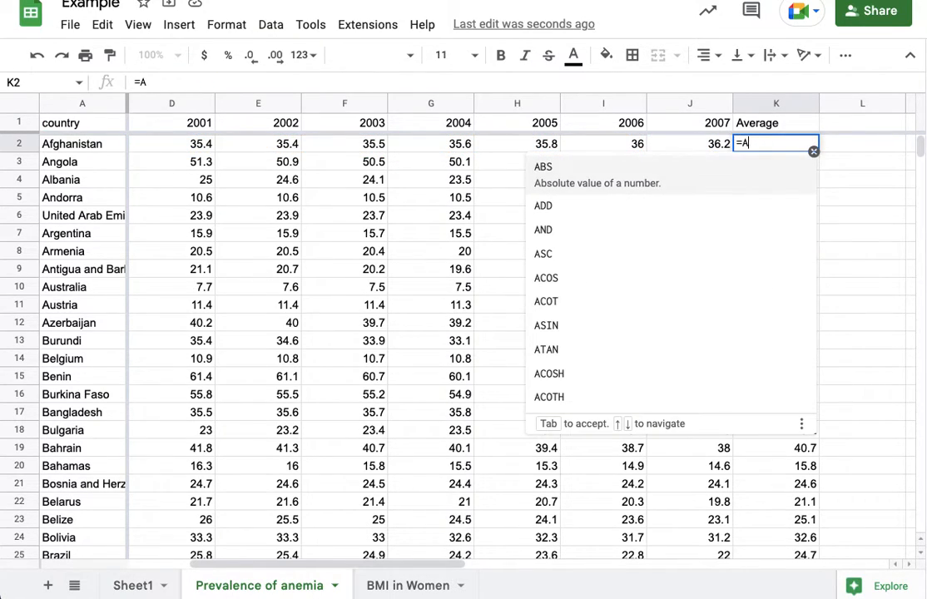
key(BackSpace)
key(BackSpace)
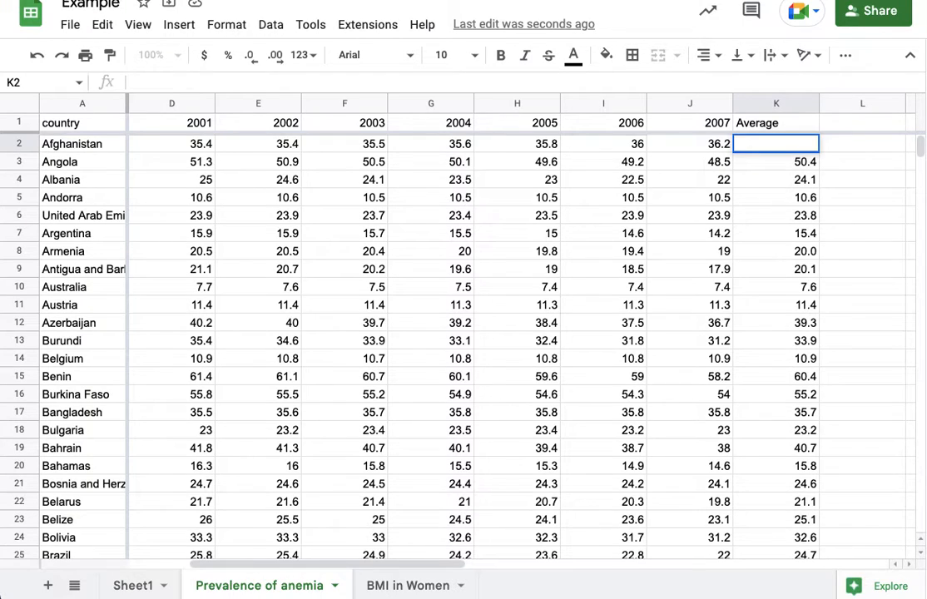
- Enter the formula =AVERAGE(B2:J2) in K2 to average Afghanistan's yearly values
text(=averag)
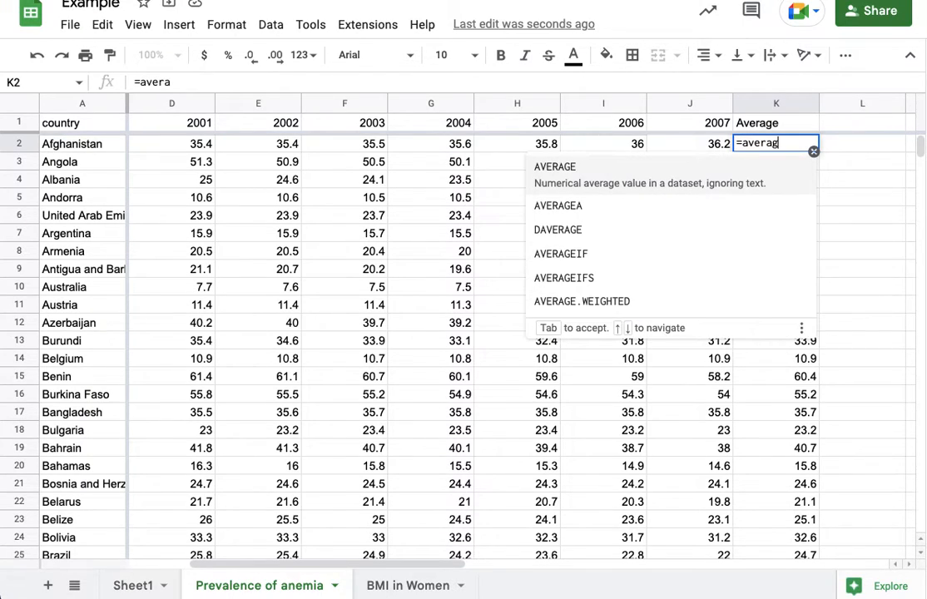
text(e)
click(648, 183)
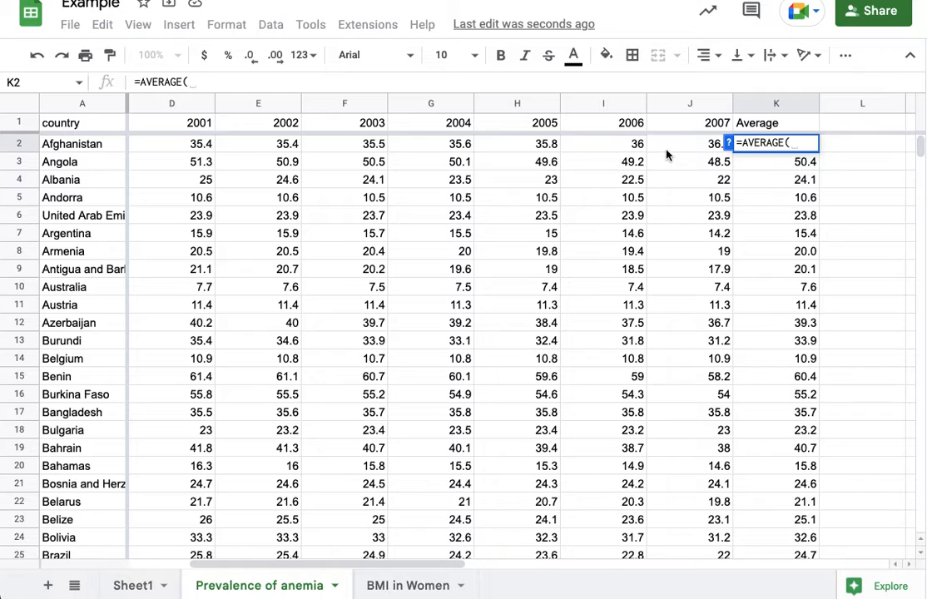
drag(668, 141, 146, 151)
key(Return)
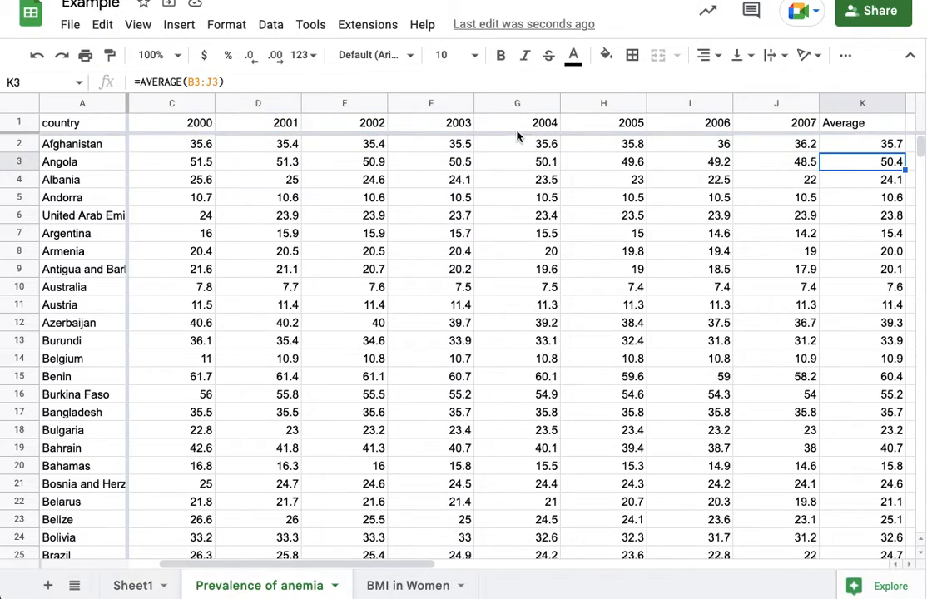
- Fill the average formula from K2 down through K22 and check the copied formula in K19
click(869, 147)
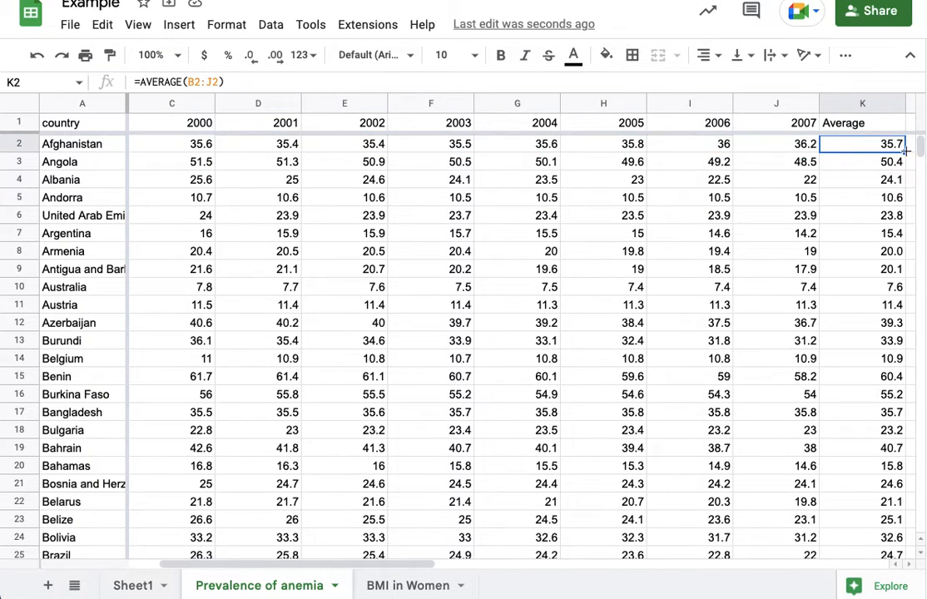
drag(905, 150, 880, 516)
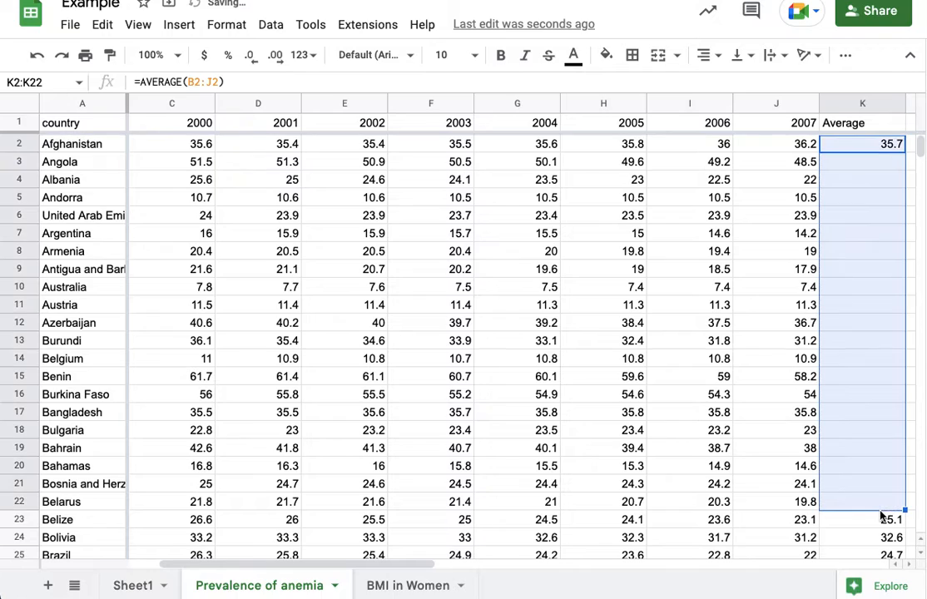
double_click(875, 449)
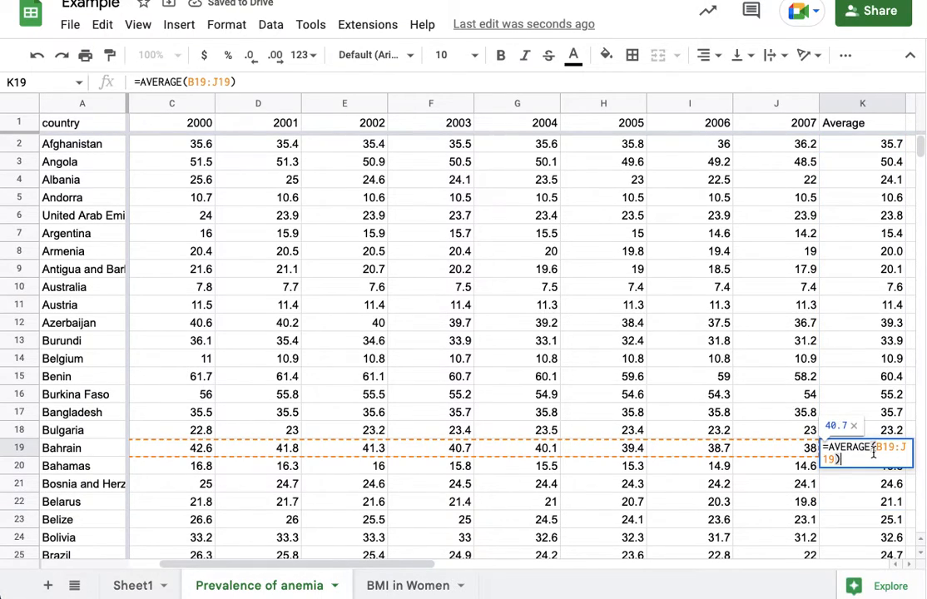
key(Return)
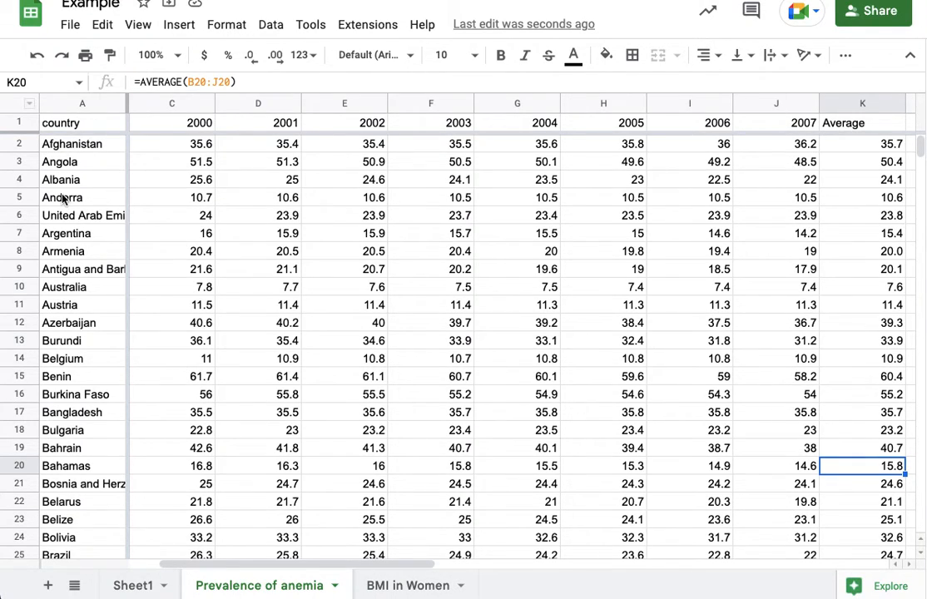
- Look over the paired country columns on Sheet1 and freeze its top two header rows
click(131, 585)
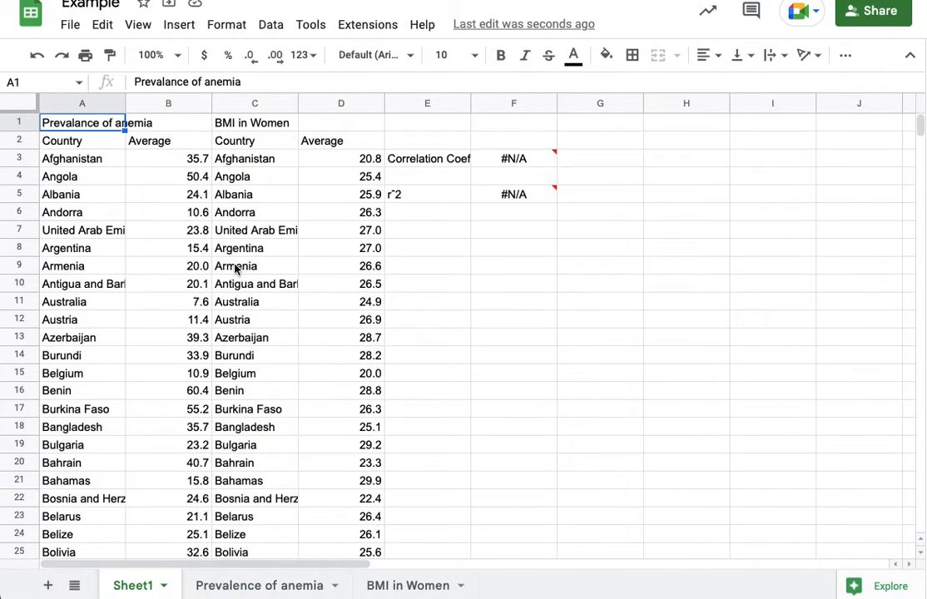
scroll(242, 223, down, 16)
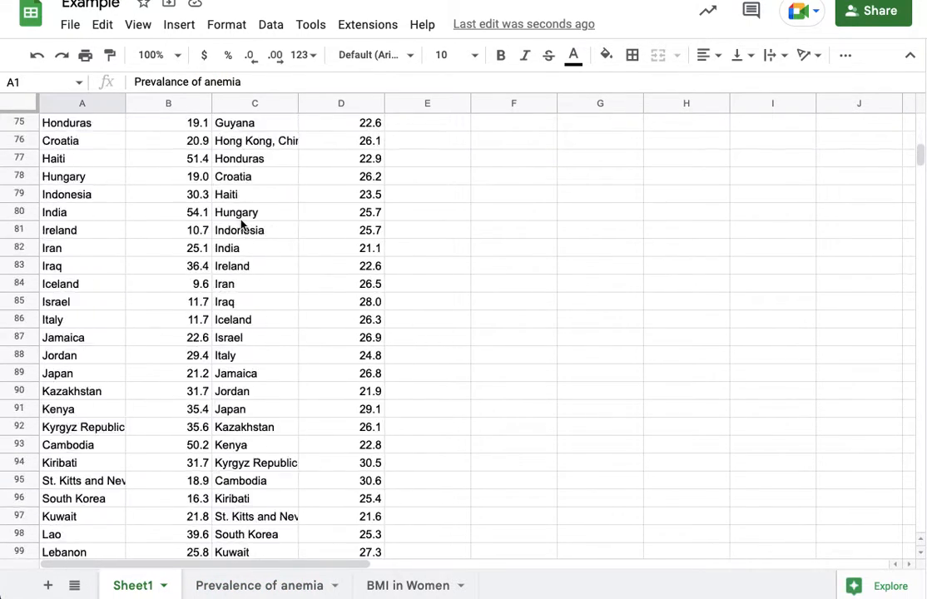
scroll(241, 223, up, 2)
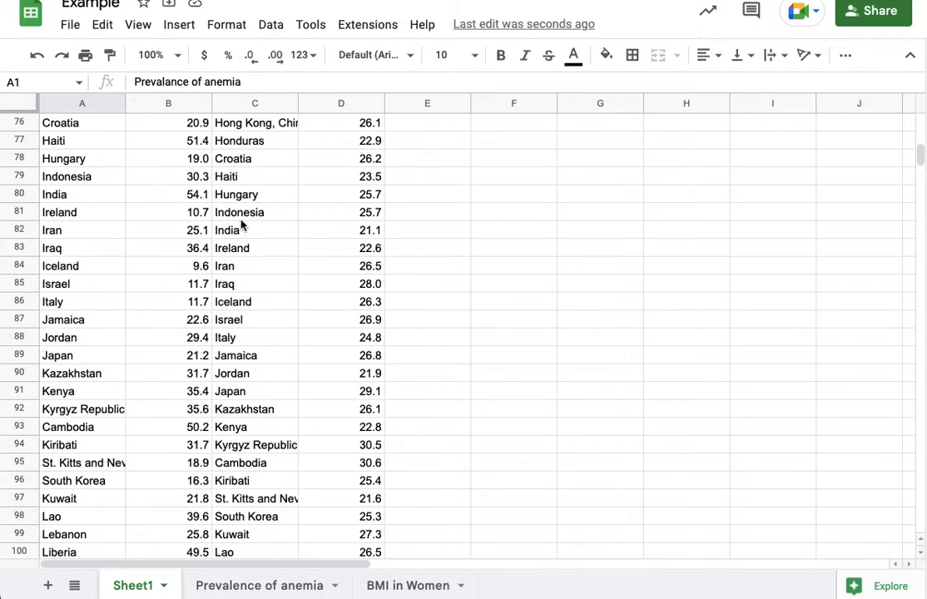
scroll(241, 223, up, 20)
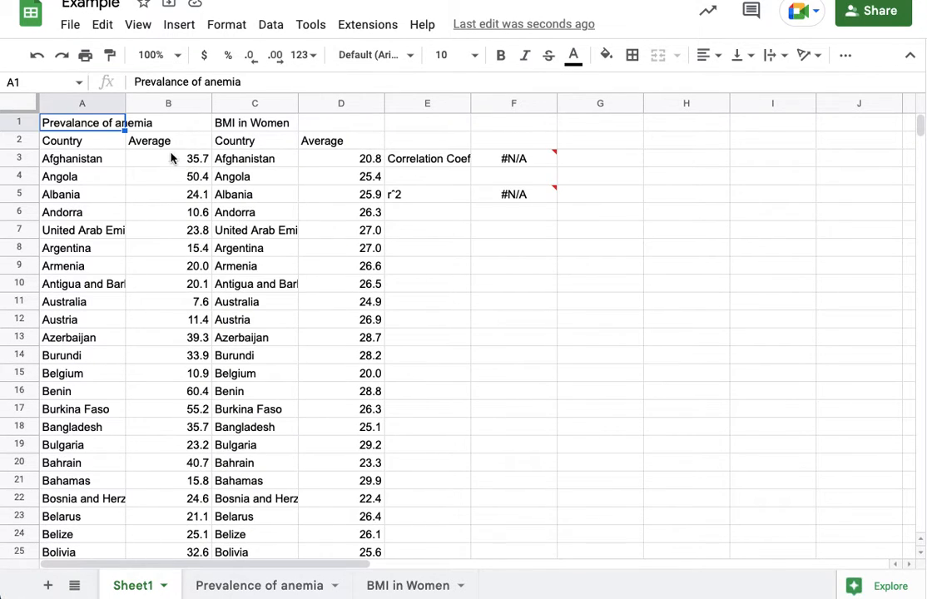
drag(22, 109, 23, 148)
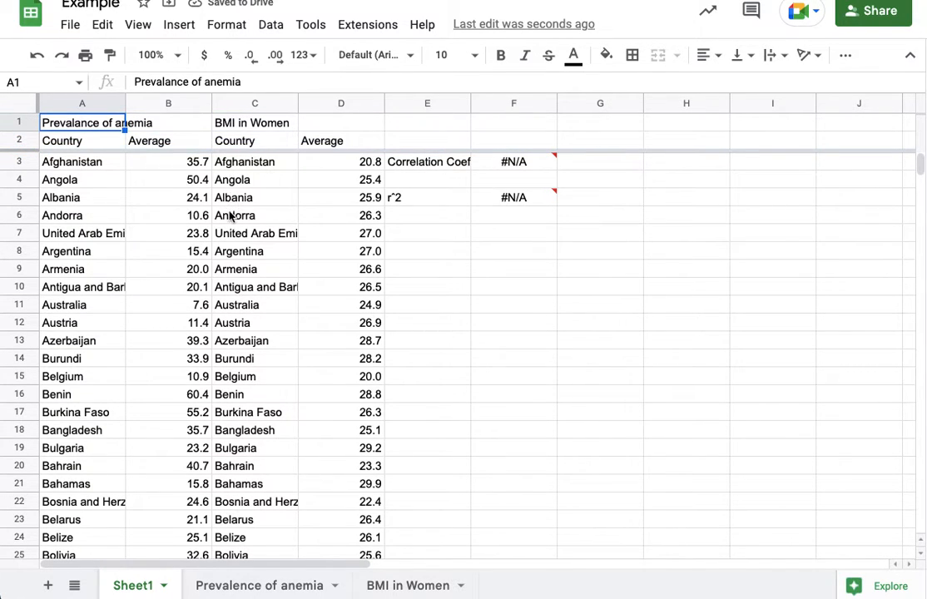
- Delete the unmatched Greenland cells C73:D73 from the BMI in Women list, shifting the cells below up
scroll(229, 243, down, 9)
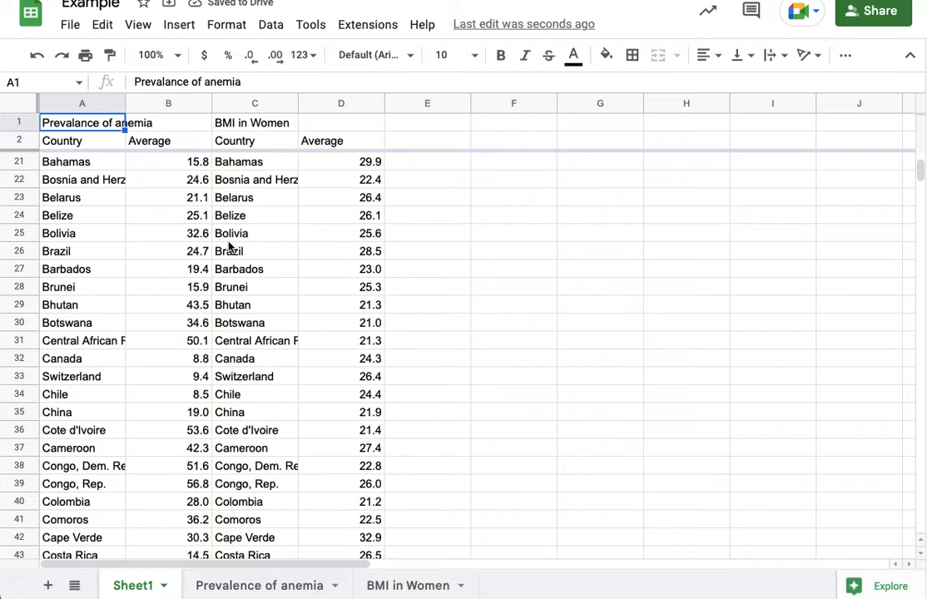
scroll(229, 243, down, 3)
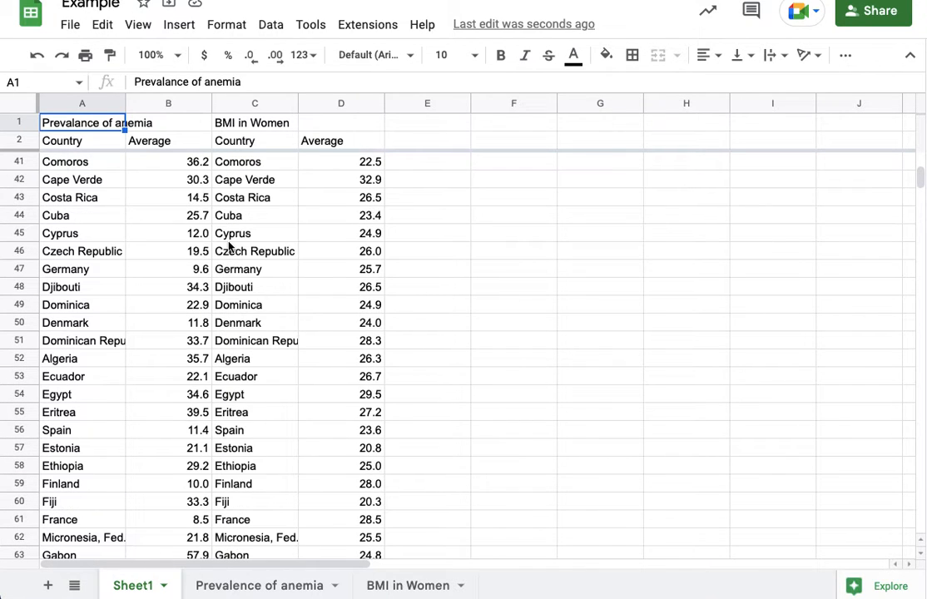
scroll(229, 243, down, 3)
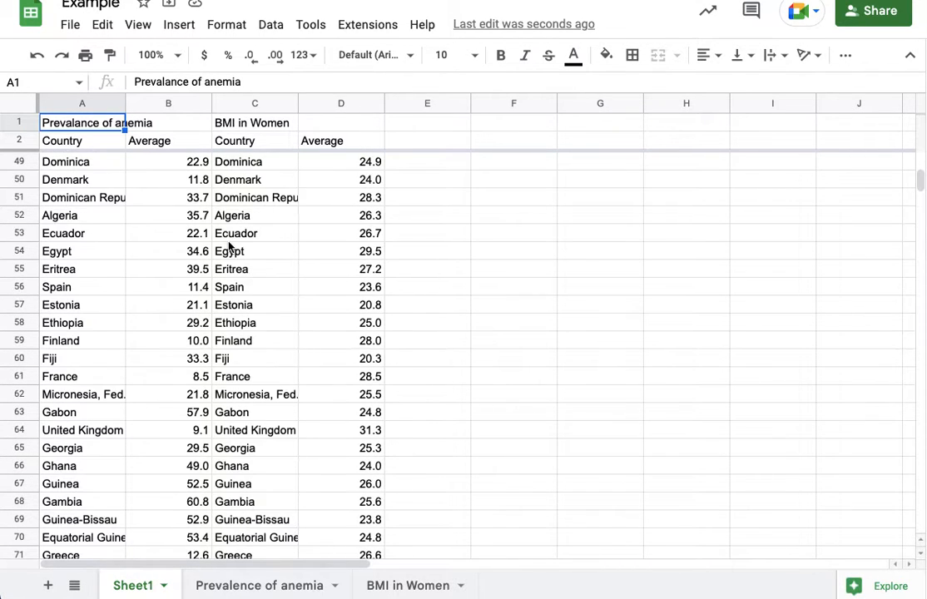
scroll(229, 243, down, 1)
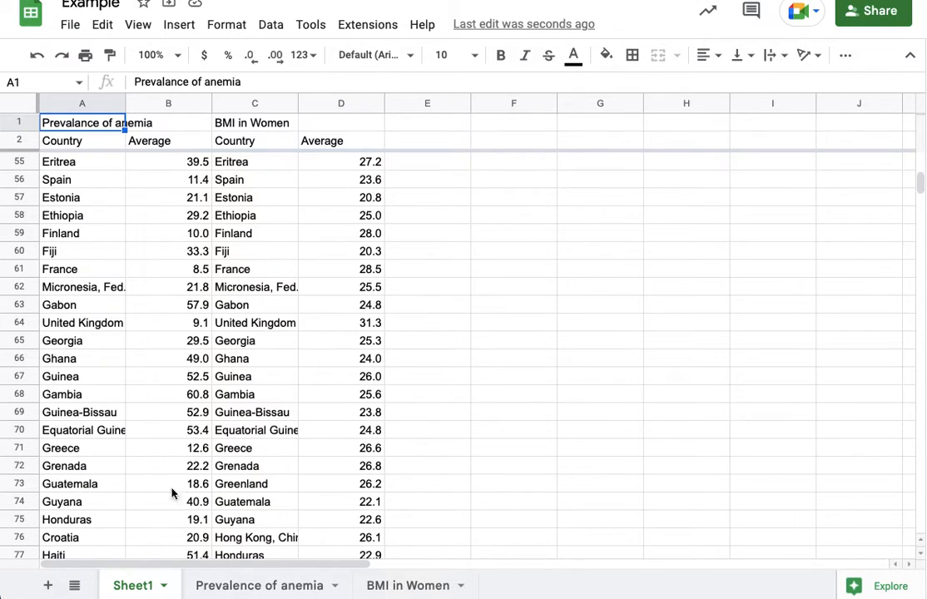
drag(295, 484, 335, 488)
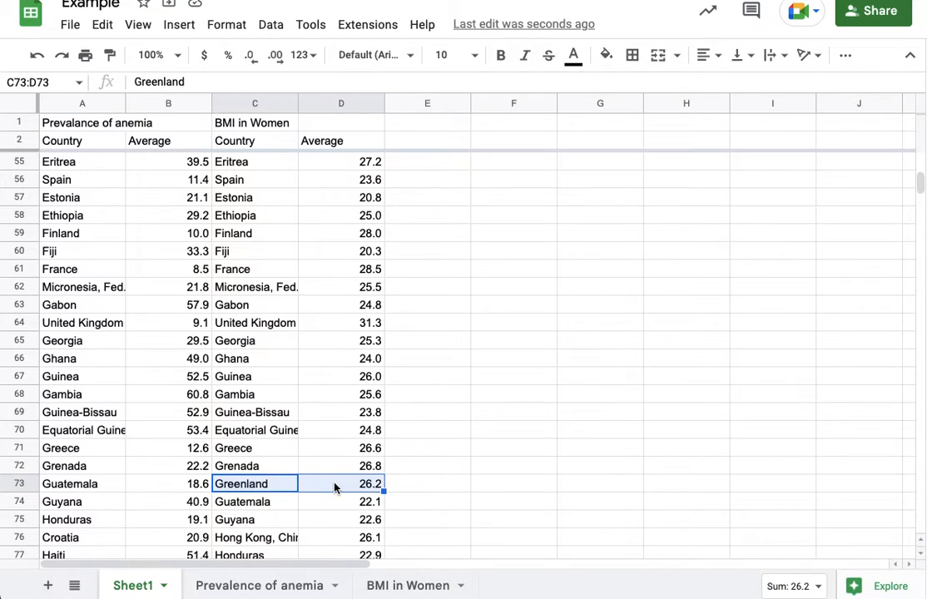
right_click(335, 488)
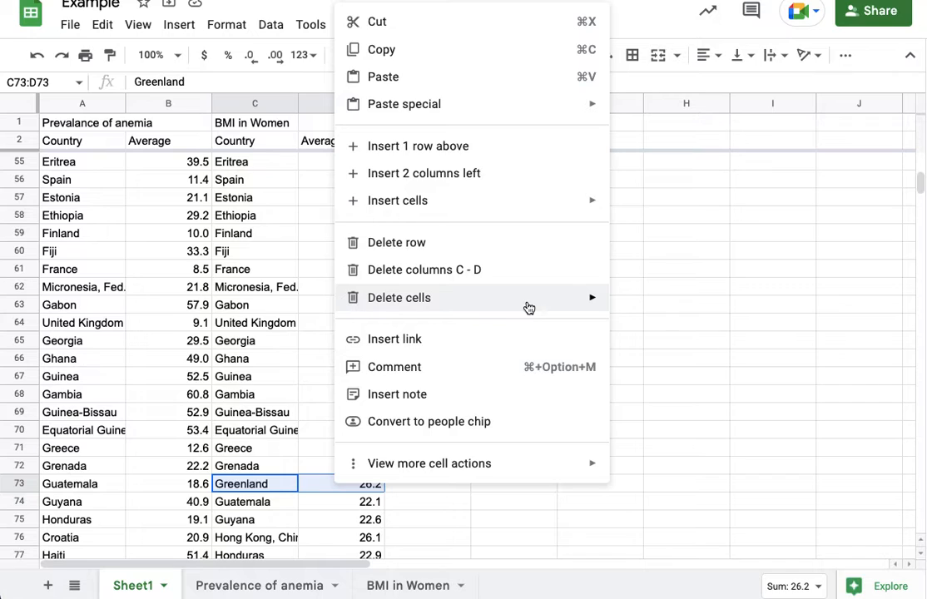
mouse_move(545, 304)
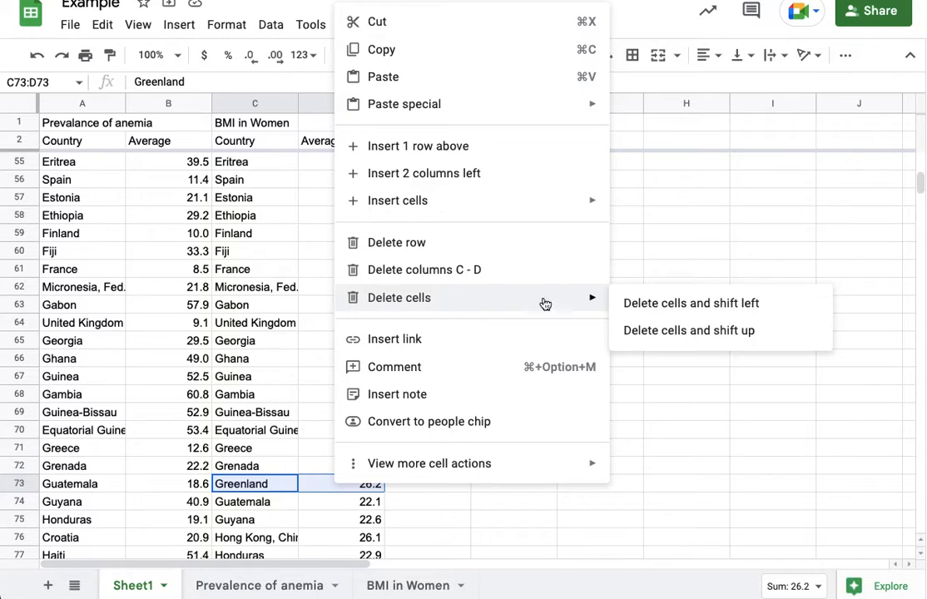
click(666, 331)
- Delete the unmatched Hong Kong, China cells C75:D75 from the BMI list, shifting the cells below up
scroll(431, 408, down, 5)
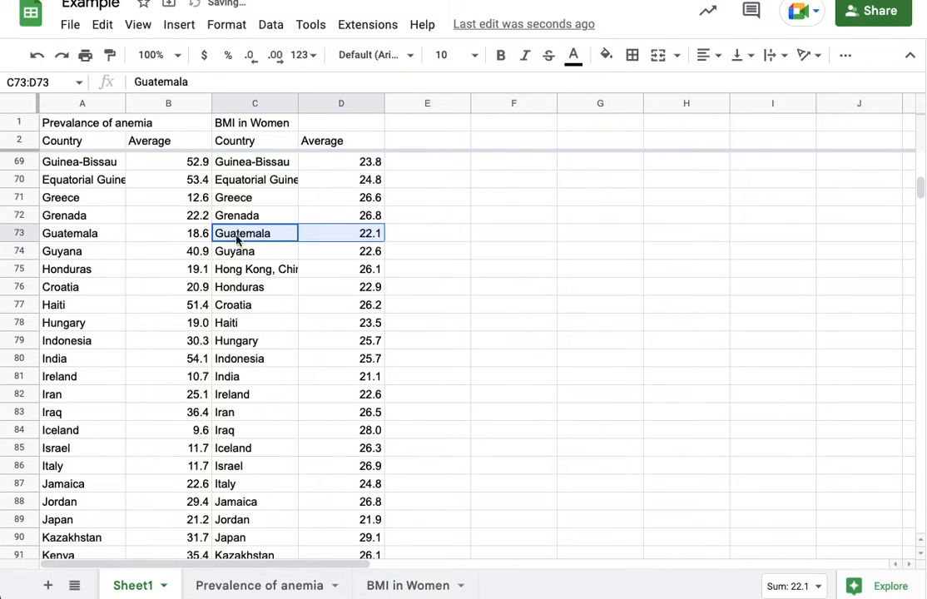
click(246, 253)
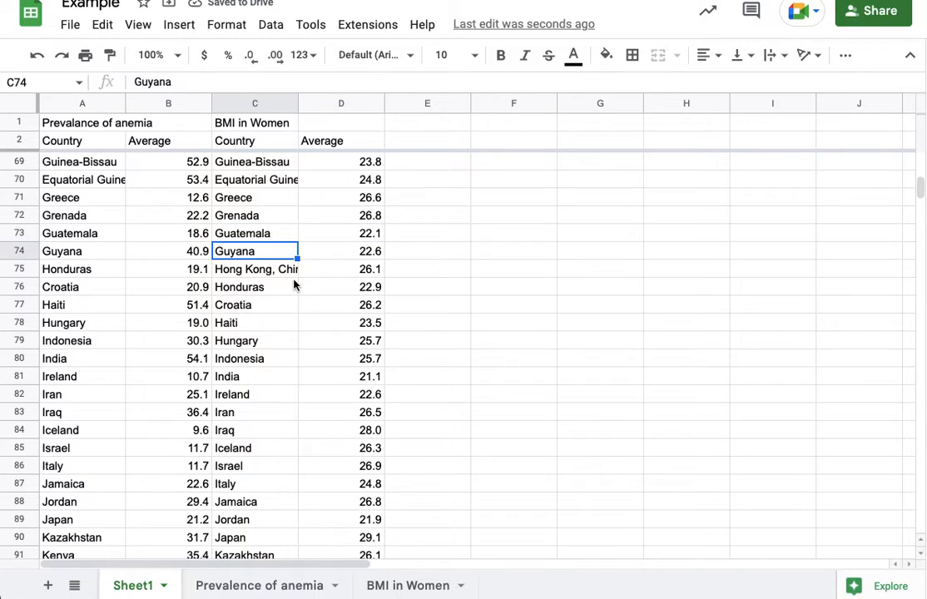
drag(278, 270, 333, 275)
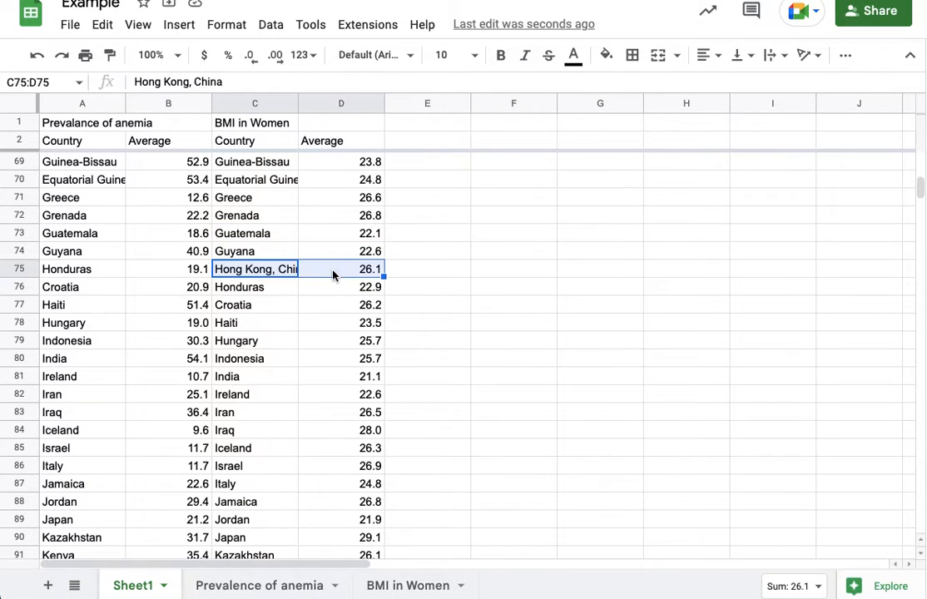
right_click(333, 276)
mouse_move(523, 424)
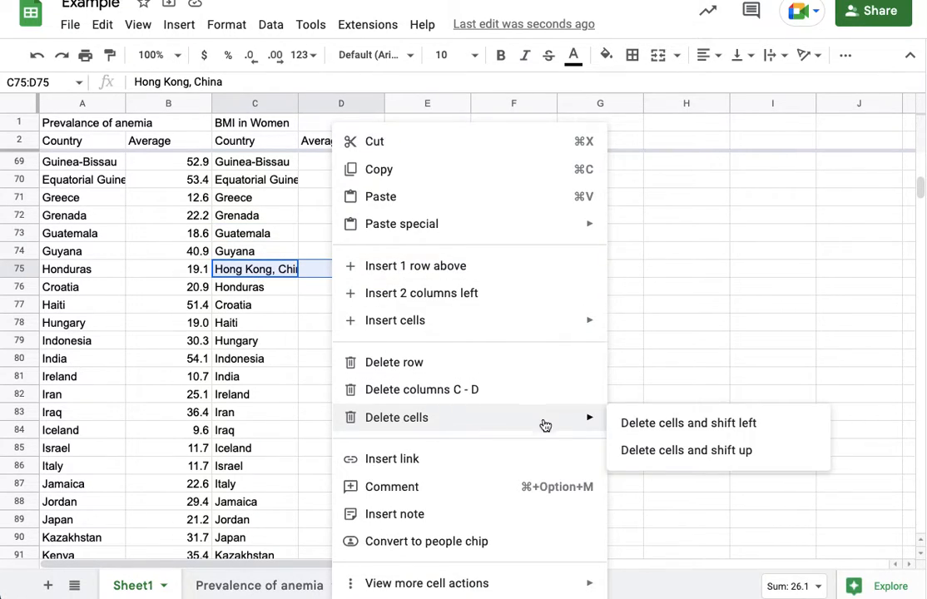
click(648, 454)
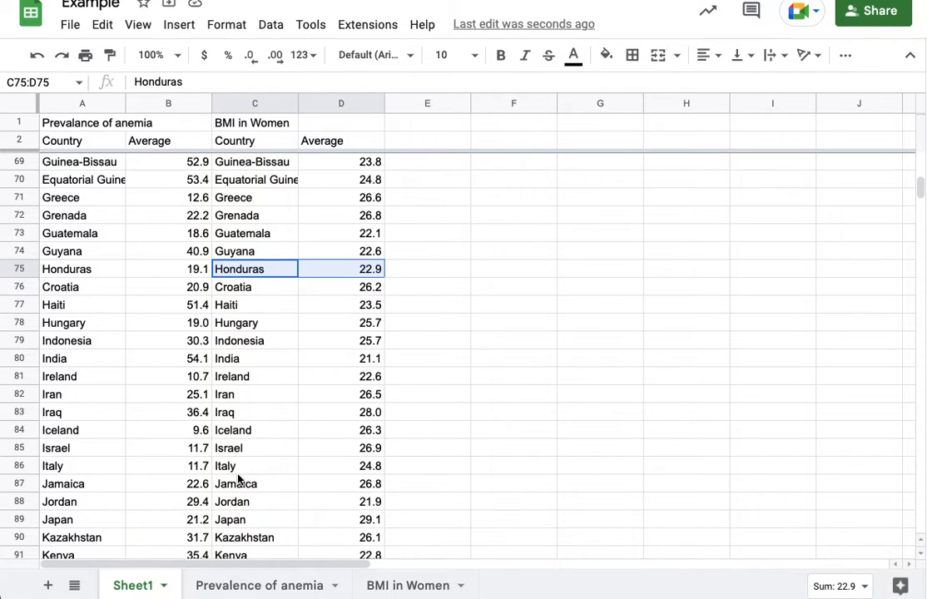
- Insert a blank row above row 108, where Morocco is mismatched with Macao, China
scroll(238, 479, down, 5)
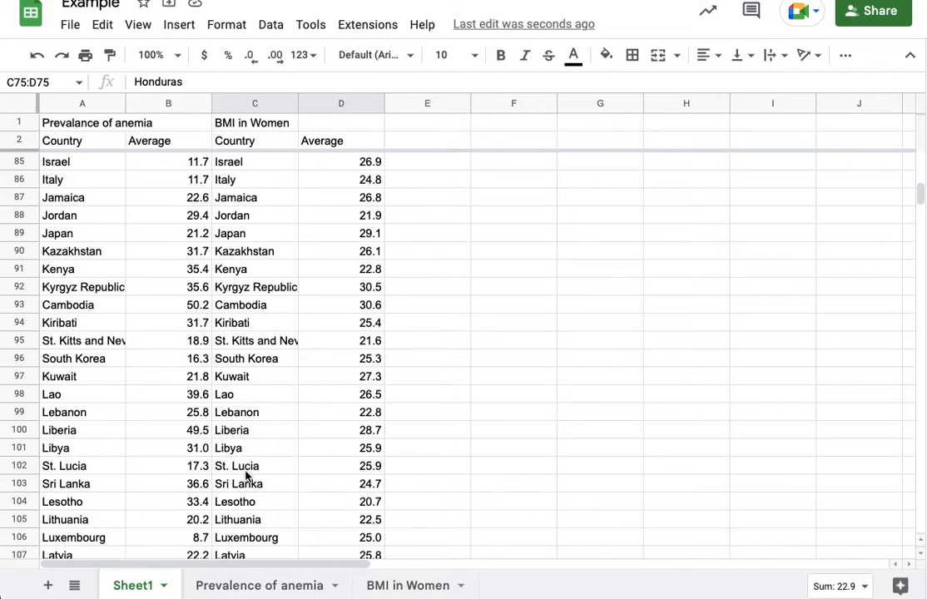
scroll(244, 516, down, 5)
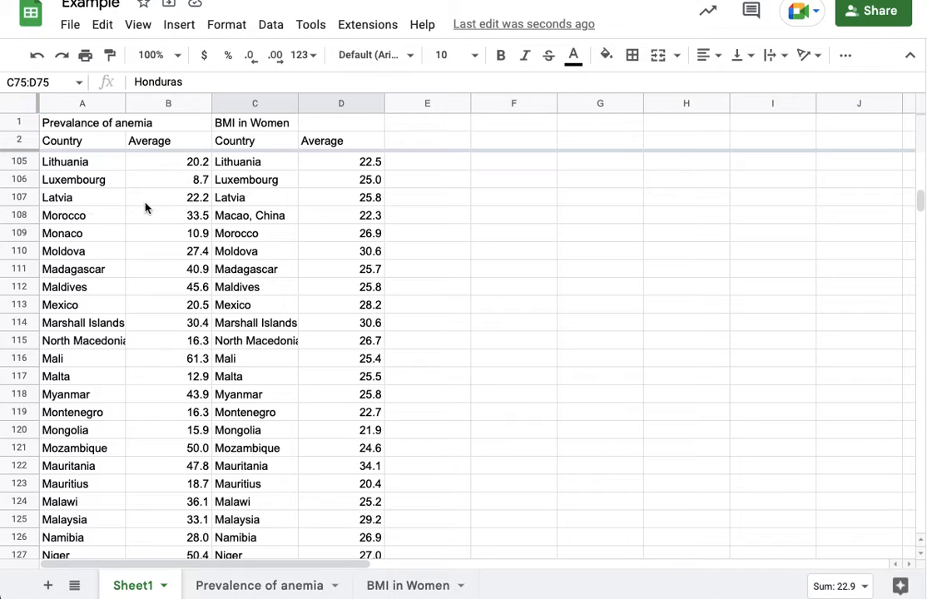
click(20, 215)
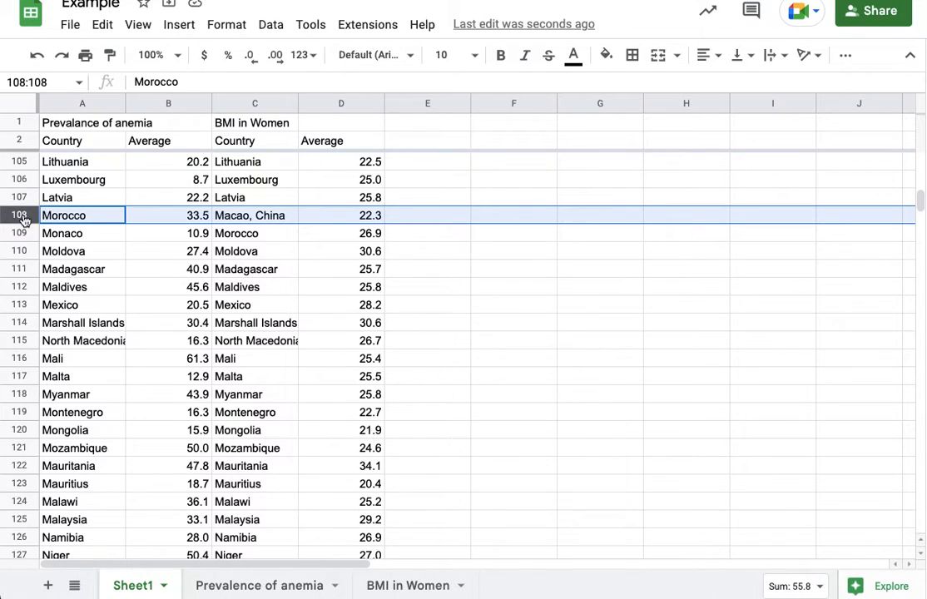
right_click(23, 217)
click(104, 342)
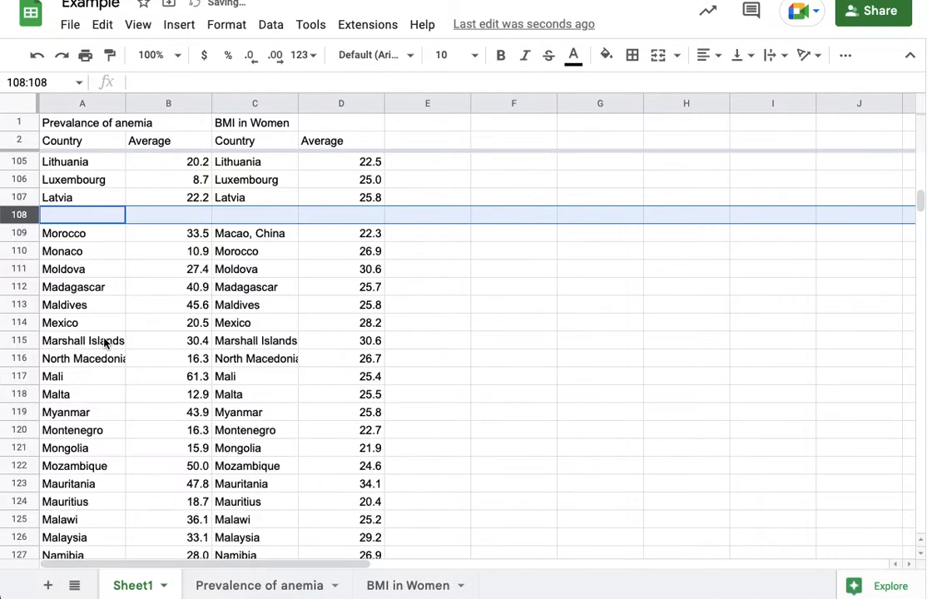
- Insert a scatter chart on Sheet1 plotting the averages in D3:D107 against those in B3:B107
click(250, 307)
scroll(250, 312, up, 4)
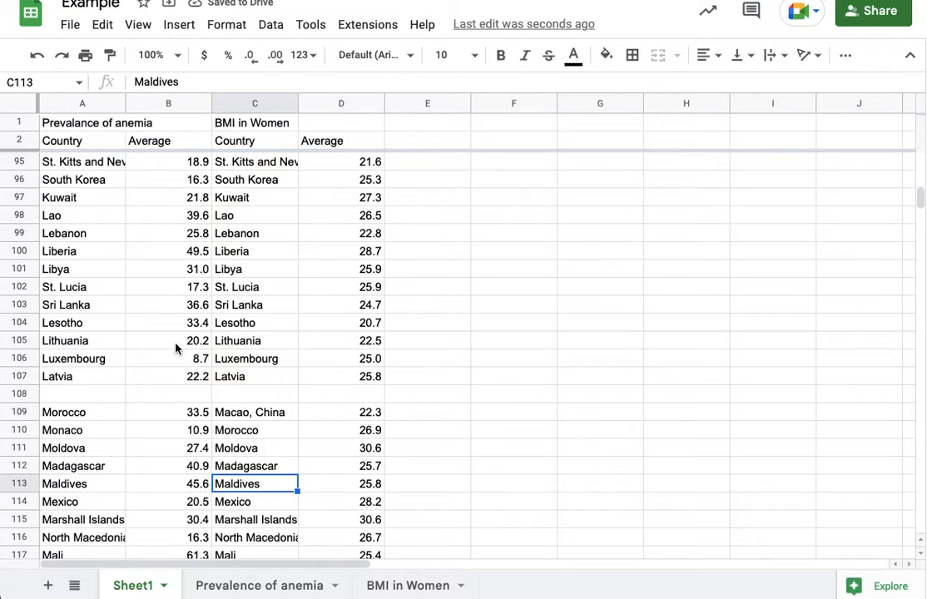
drag(190, 378, 175, 165)
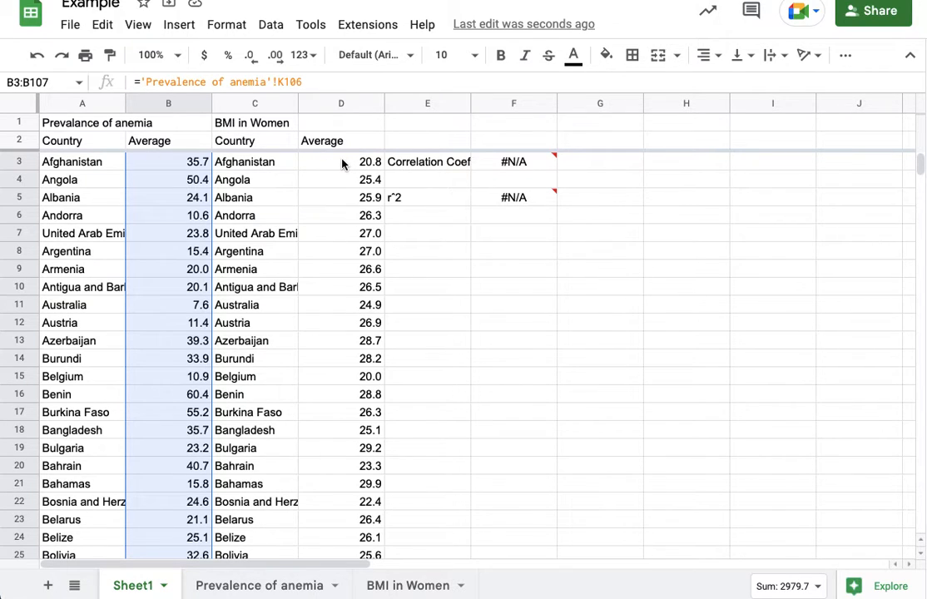
mouse_move(341, 163)
mouse_down()
mouse_move(367, 532)
mouse_move(365, 591)
mouse_move(356, 594)
mouse_move(341, 519)
mouse_move(332, 578)
mouse_move(344, 593)
mouse_move(353, 344)
mouse_up()
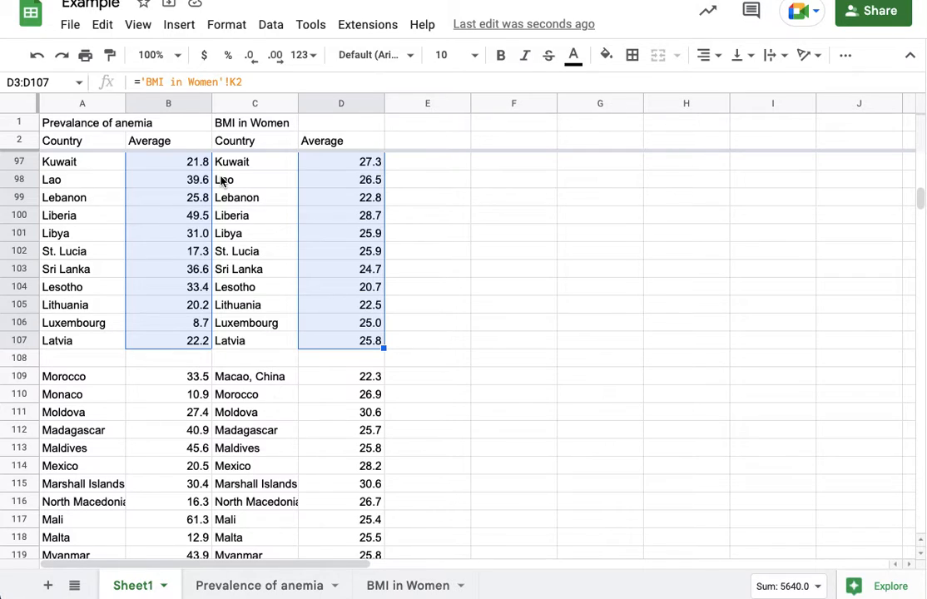
click(180, 26)
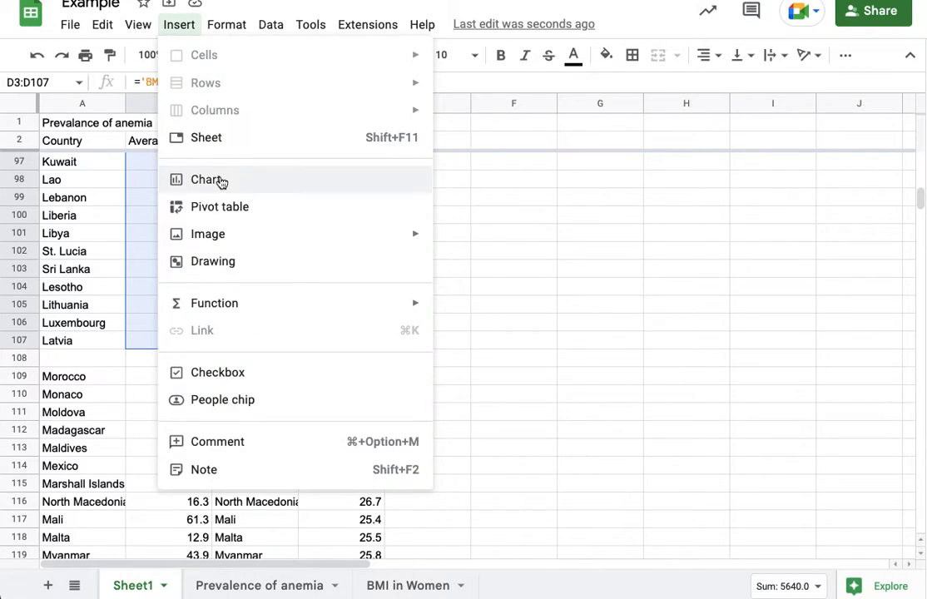
click(844, 57)
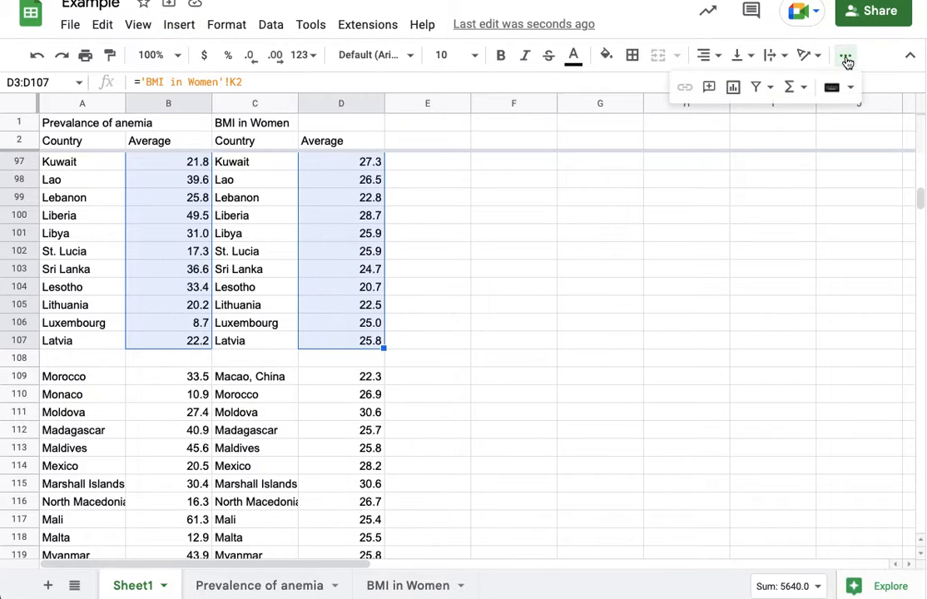
click(734, 88)
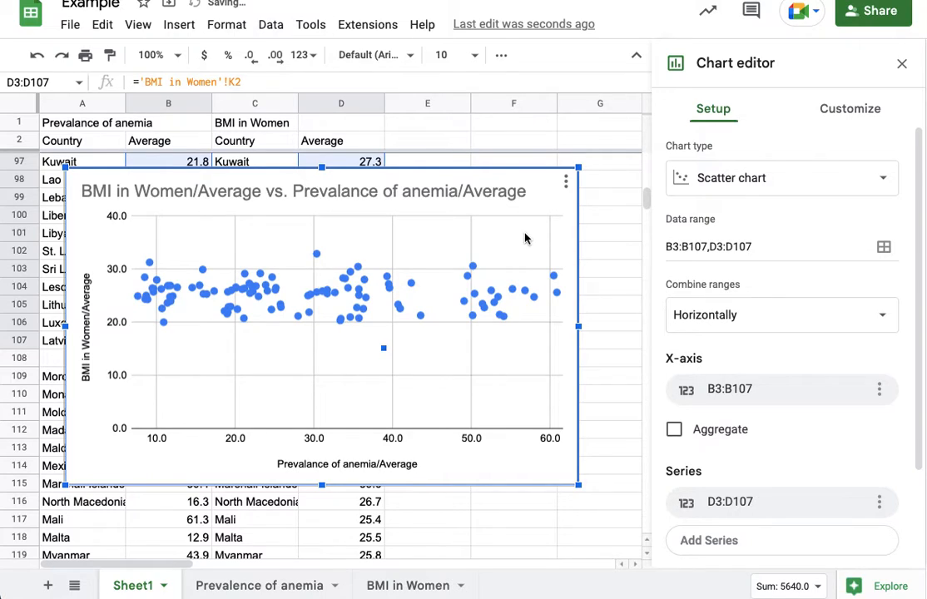
scroll(721, 332, down, 1)
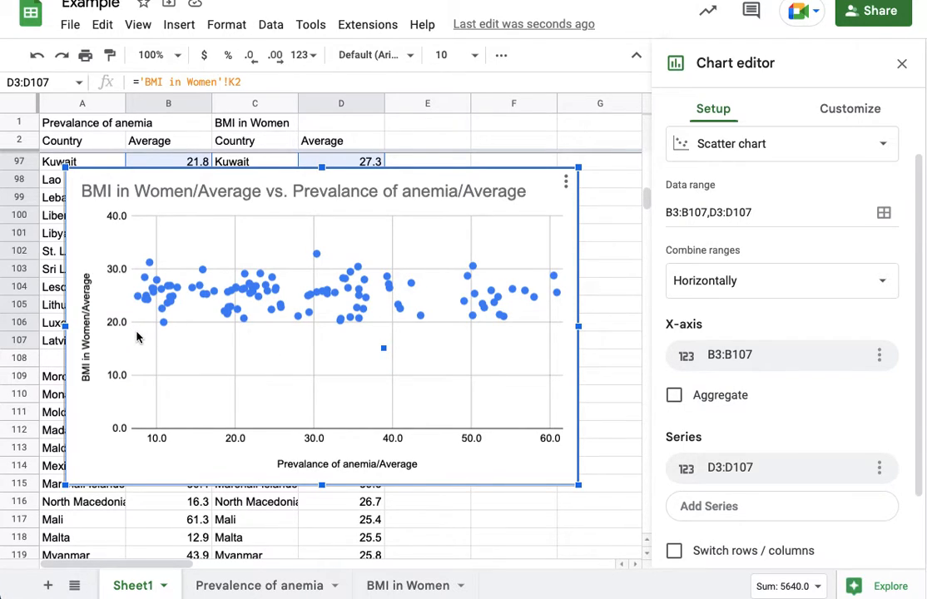
- Set the minimum of the scatter chart's vertical axis to 20
click(857, 112)
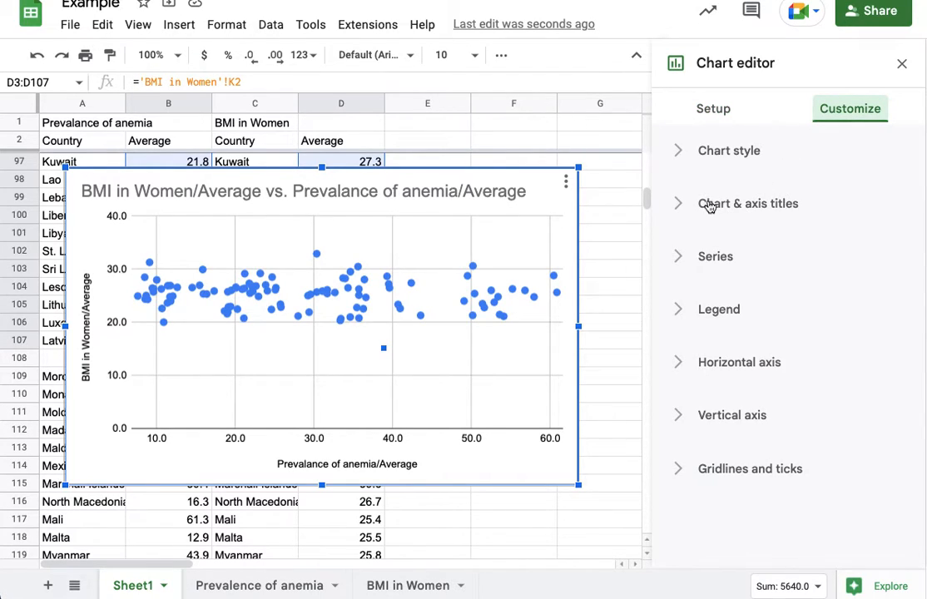
click(708, 418)
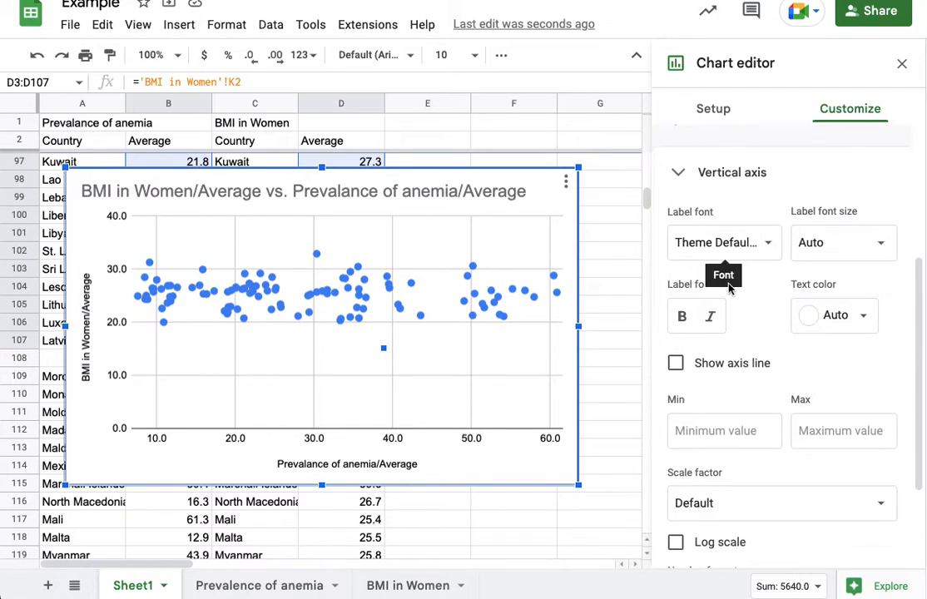
click(718, 438)
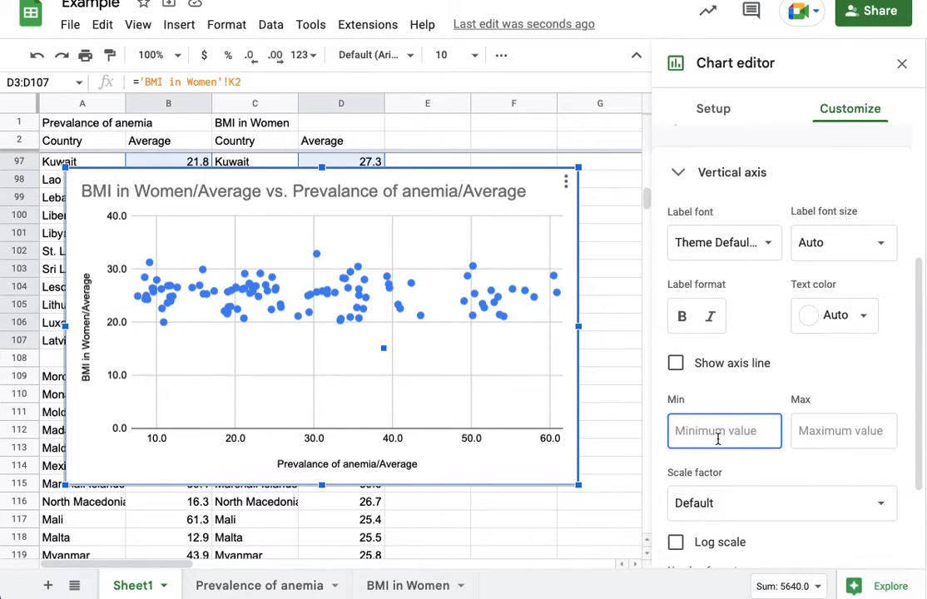
text(19)
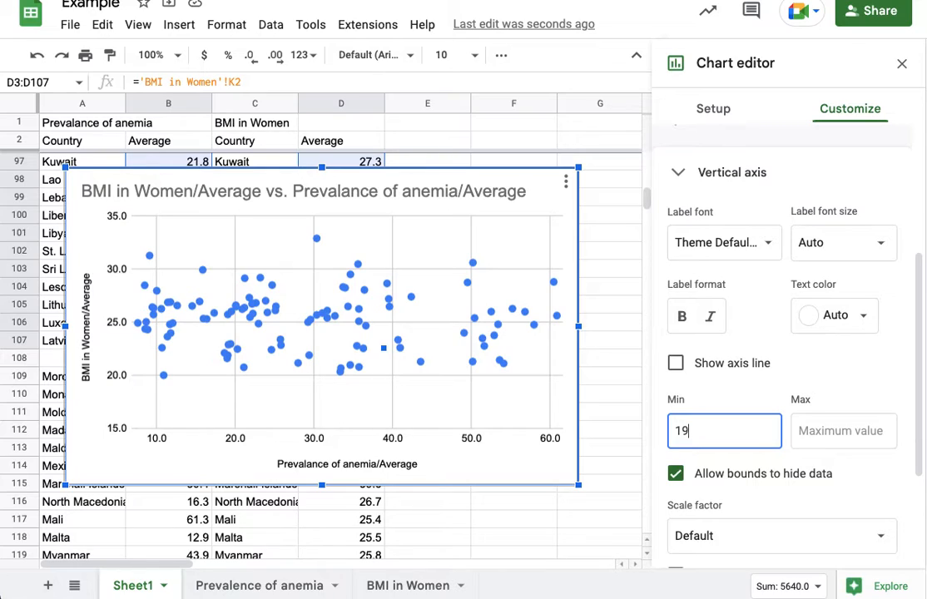
key(BackSpace)
text(20)
key(Tab)
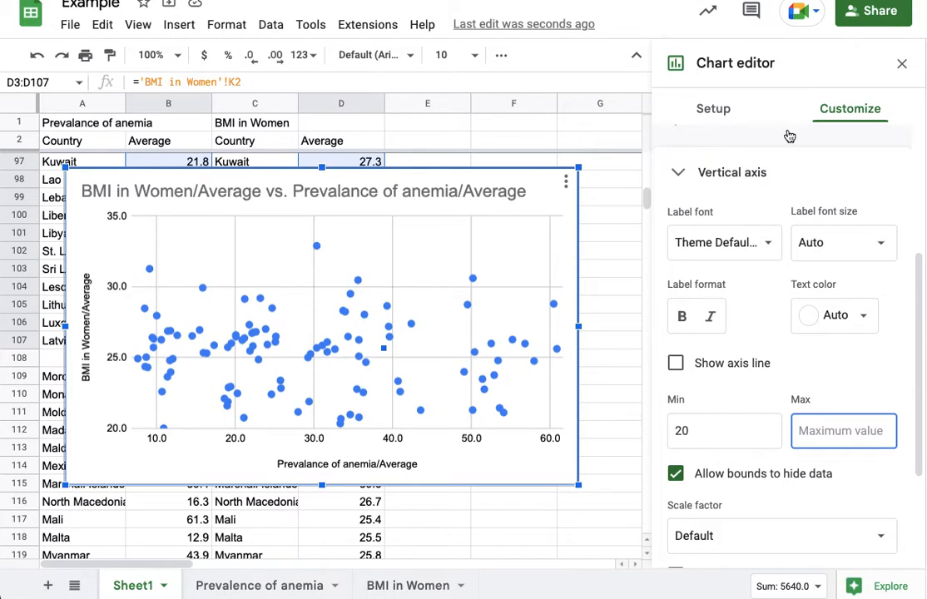
click(678, 172)
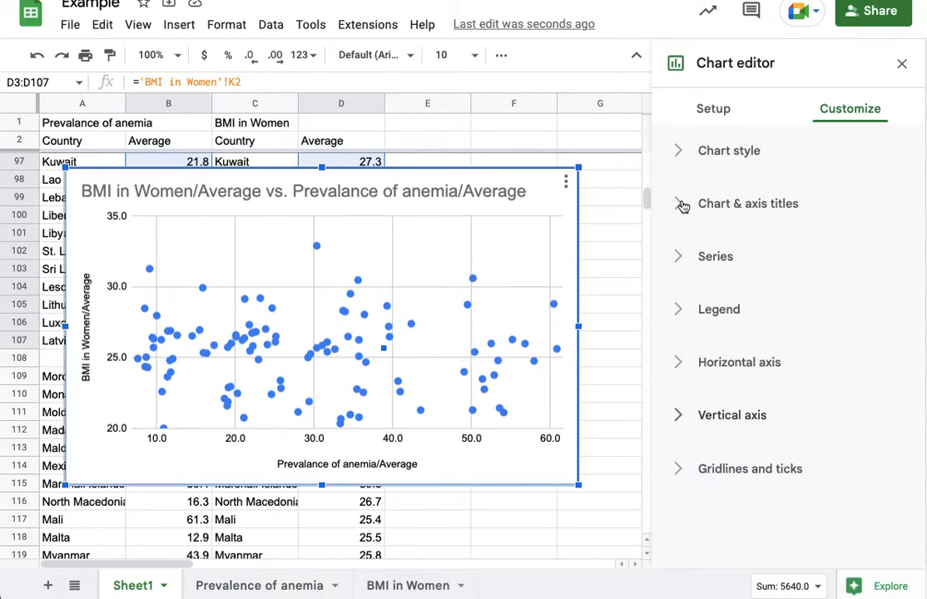
- Open the scatter chart's horizontal axis title text for editing
click(680, 204)
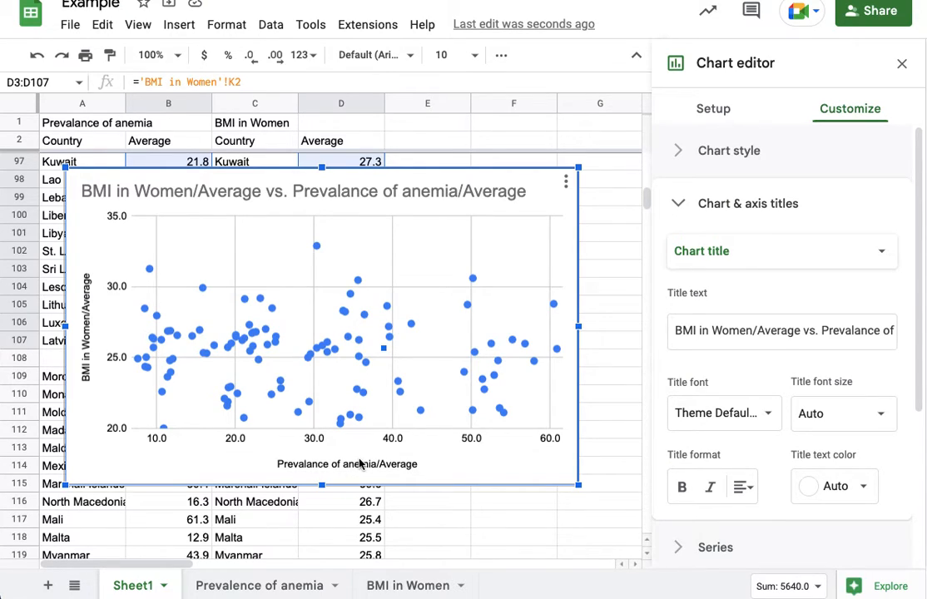
click(787, 259)
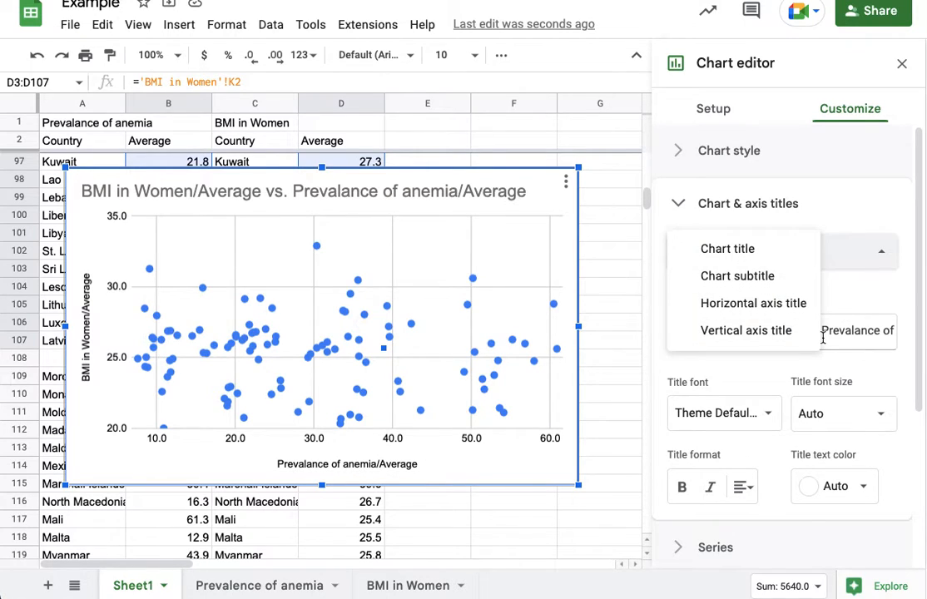
click(753, 304)
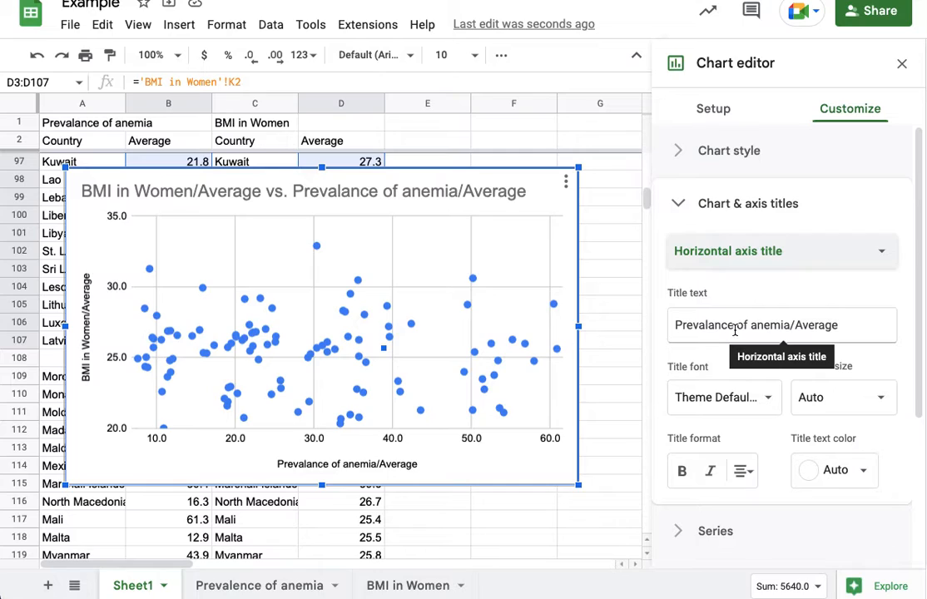
click(735, 327)
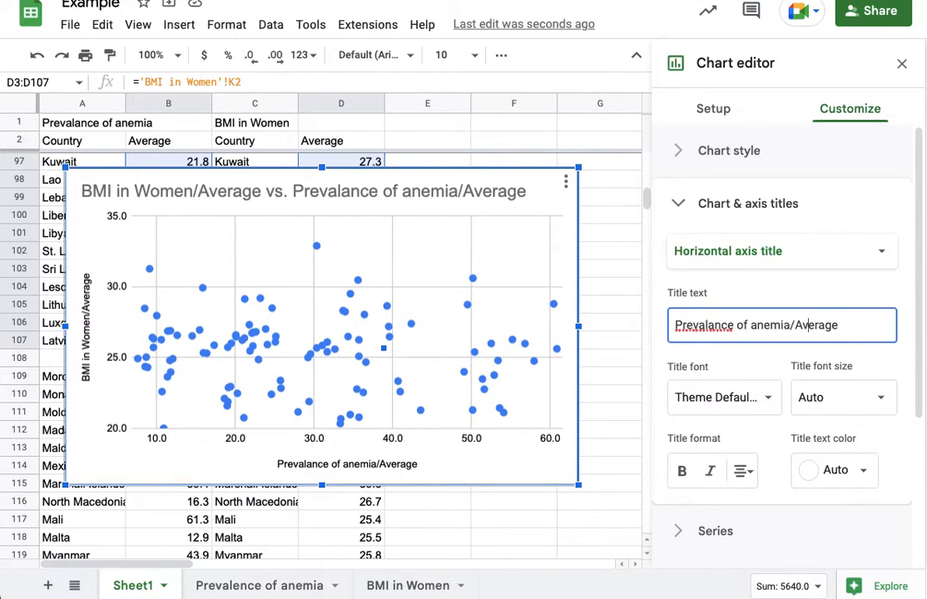
- Close the chart editor and move the scatter chart off the data, over columns E to J from about row 101
click(904, 64)
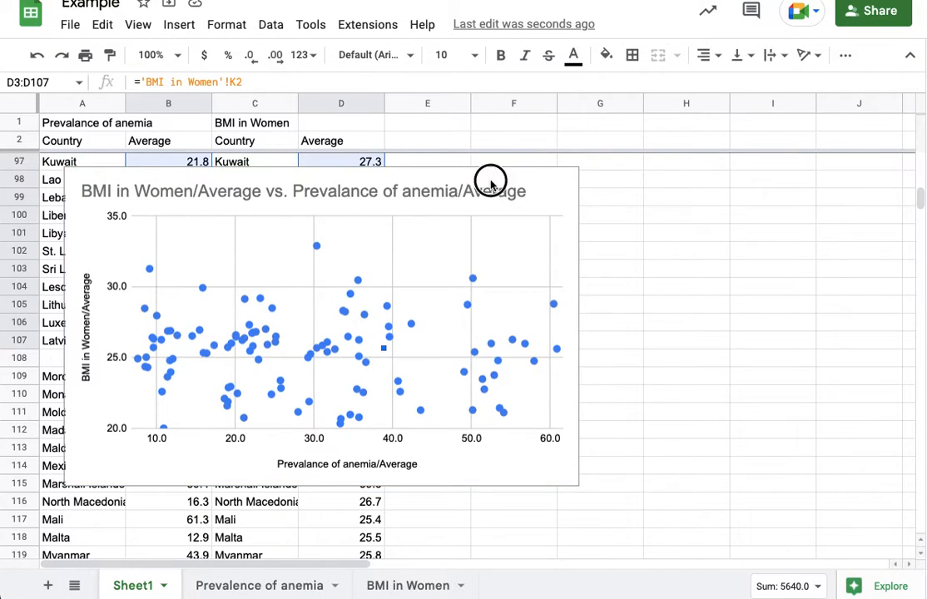
drag(557, 200, 871, 249)
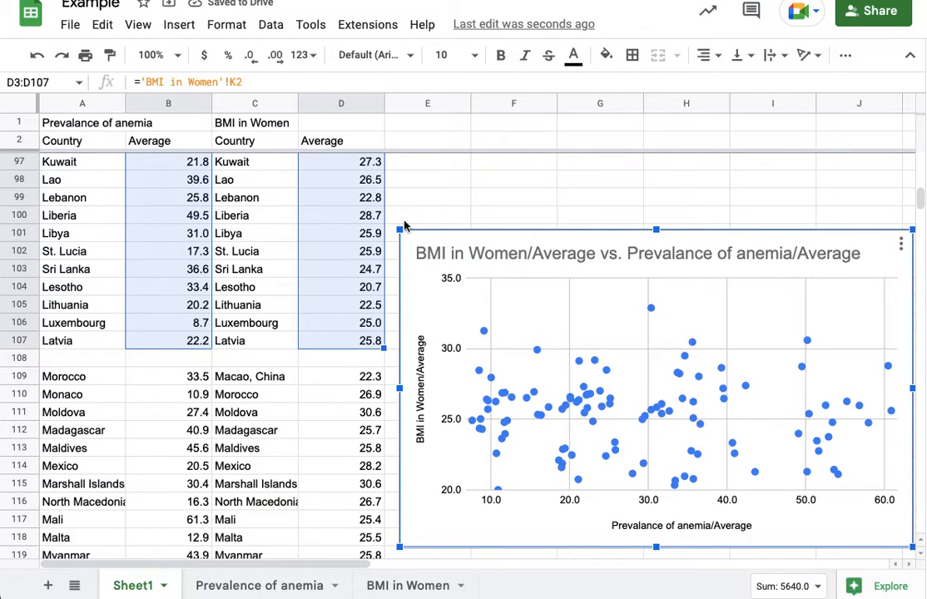
- Examine the error on the correlation coefficient formula in cell F3
scroll(404, 227, up, 20)
scroll(429, 231, up, 3)
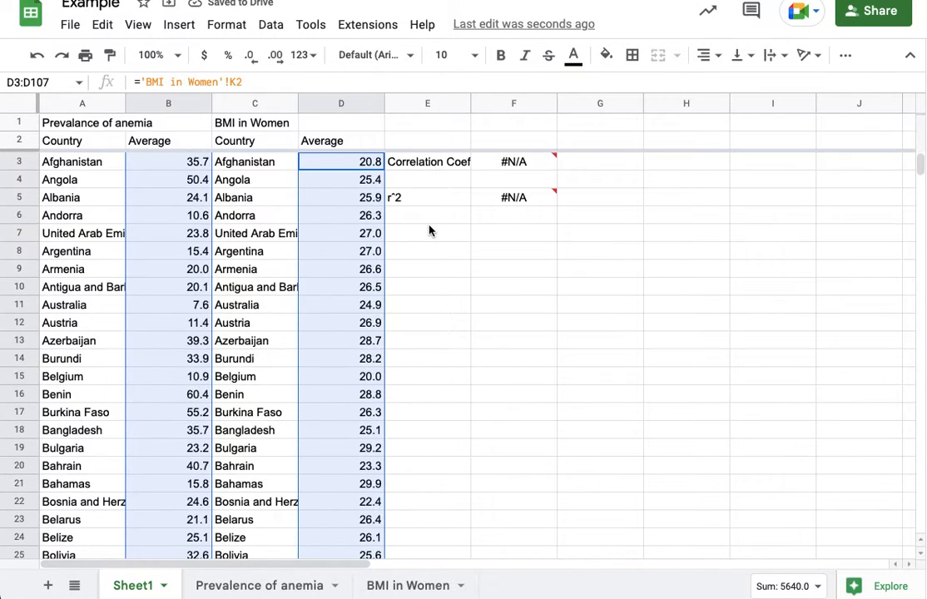
click(503, 169)
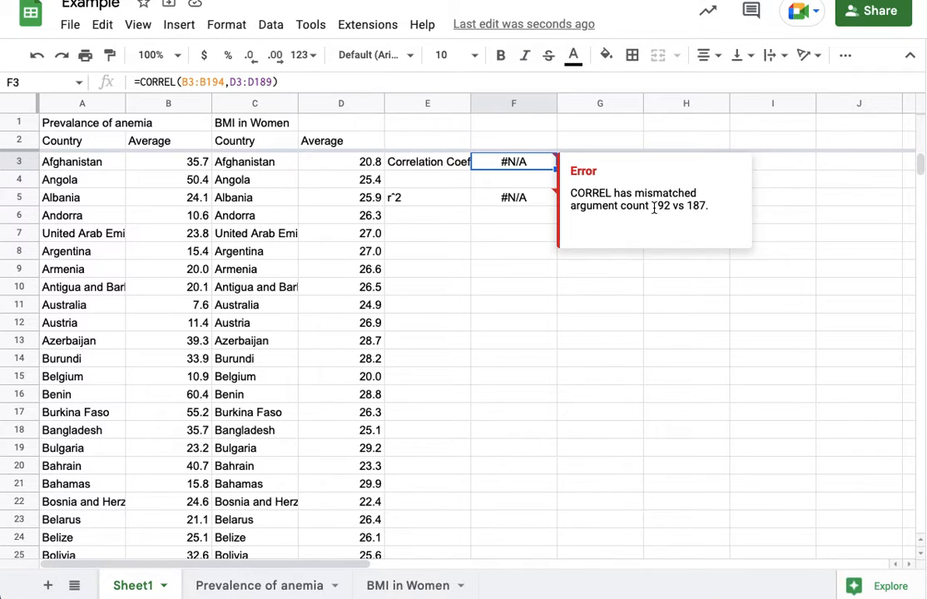
drag(653, 208, 689, 208)
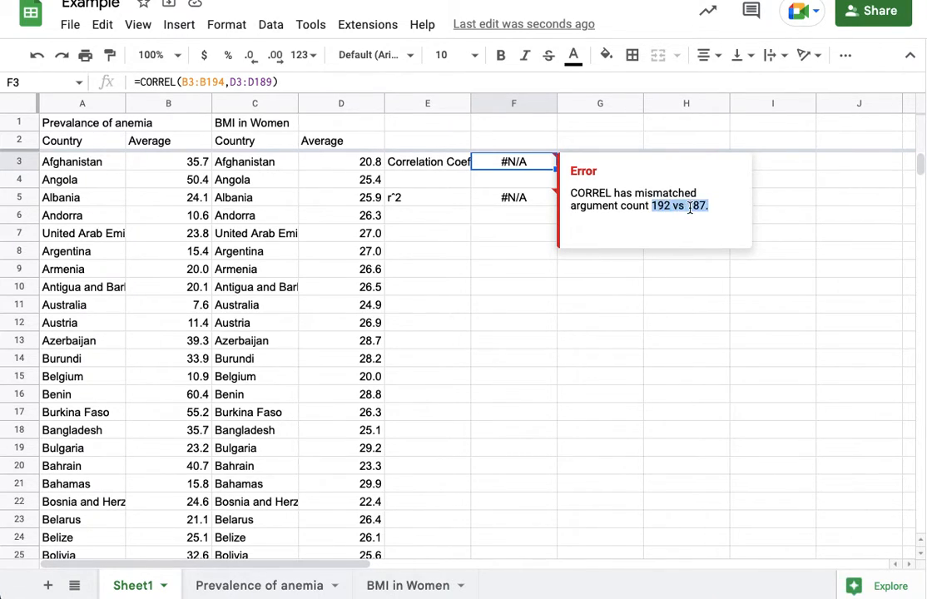
click(499, 256)
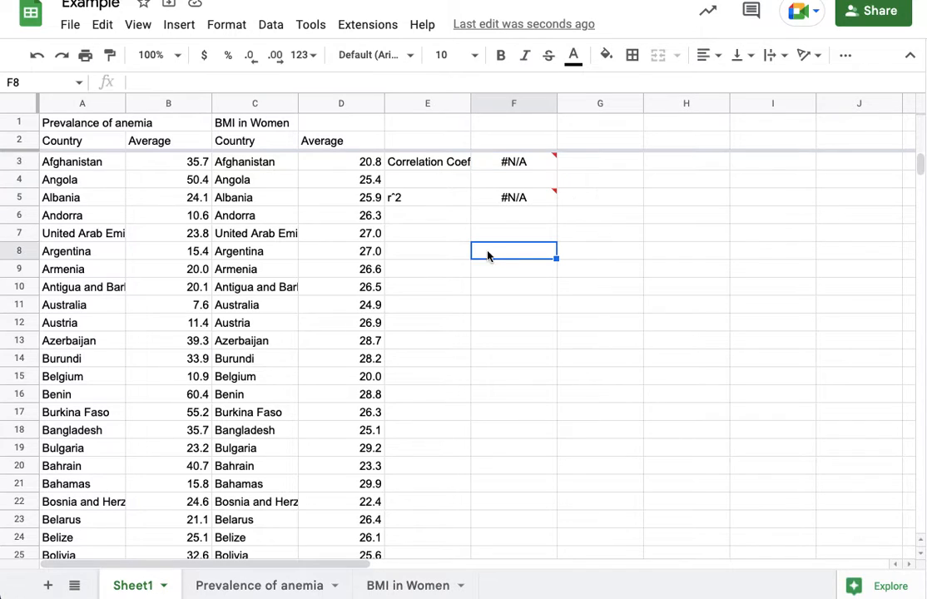
- Look through both country lists down to their last rows and compare how their entries line up
scroll(216, 306, down, 20)
scroll(214, 306, down, 16)
scroll(213, 306, up, 12)
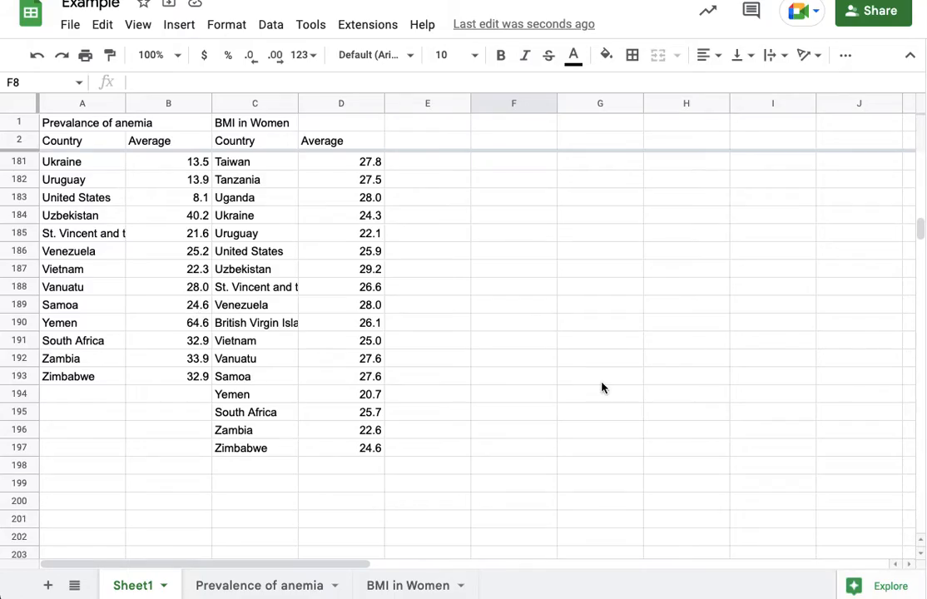
scroll(603, 388, up, 1)
scroll(602, 387, up, 20)
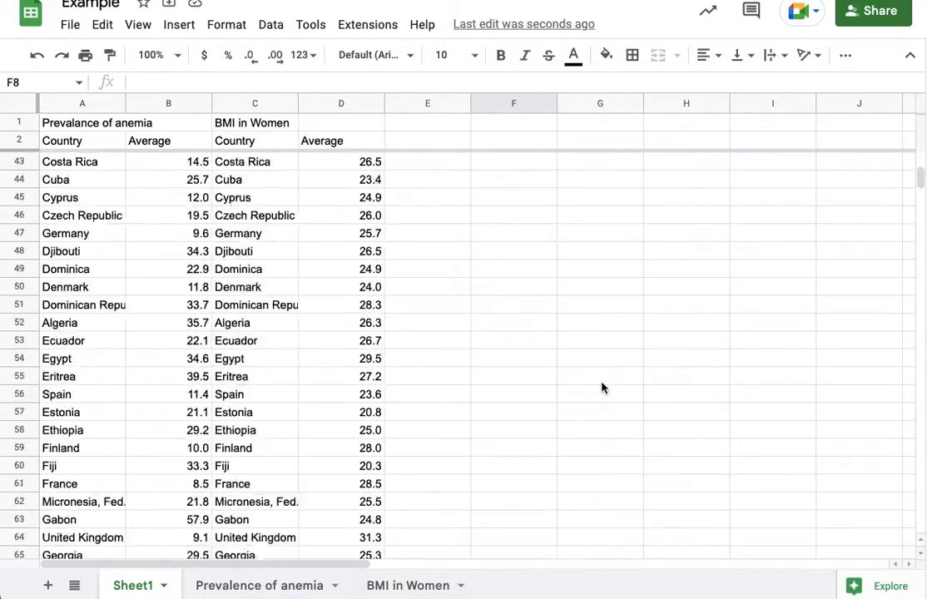
scroll(602, 388, down, 20)
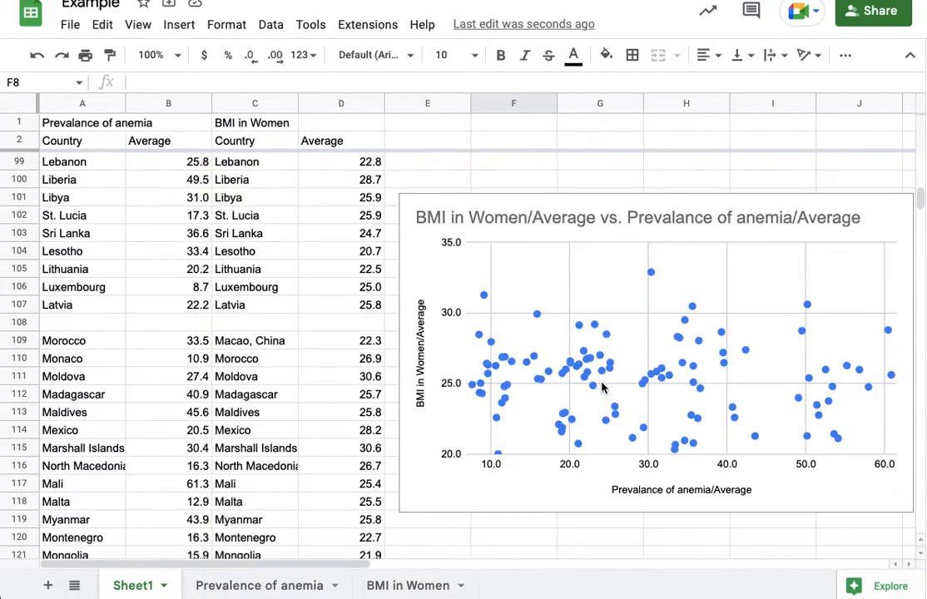
scroll(501, 327, up, 20)
scroll(502, 330, down, 6)
scroll(502, 330, down, 20)
scroll(502, 331, up, 4)
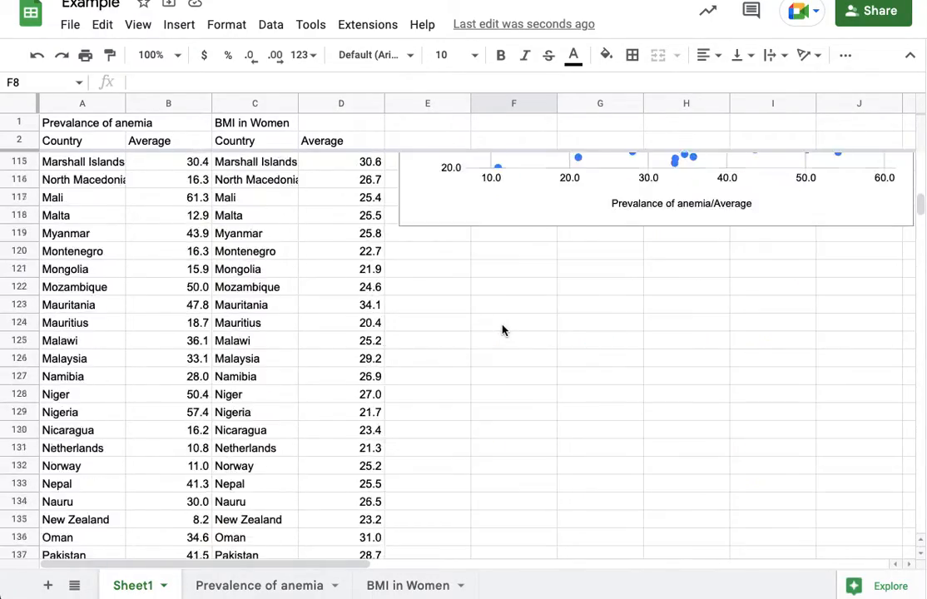
- Add a linear trendline to the scatter chart's data series and label it with its equation
double_click(530, 435)
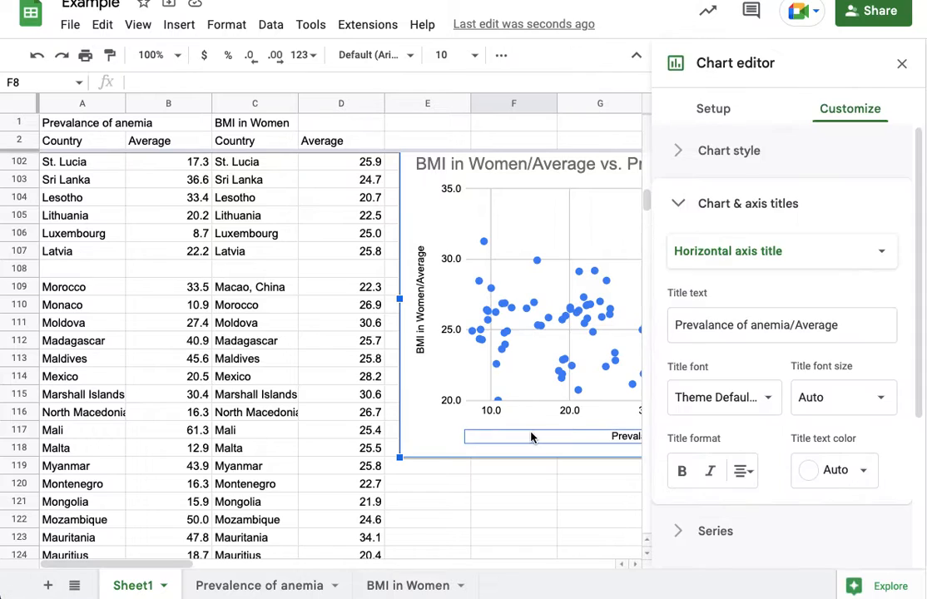
click(679, 204)
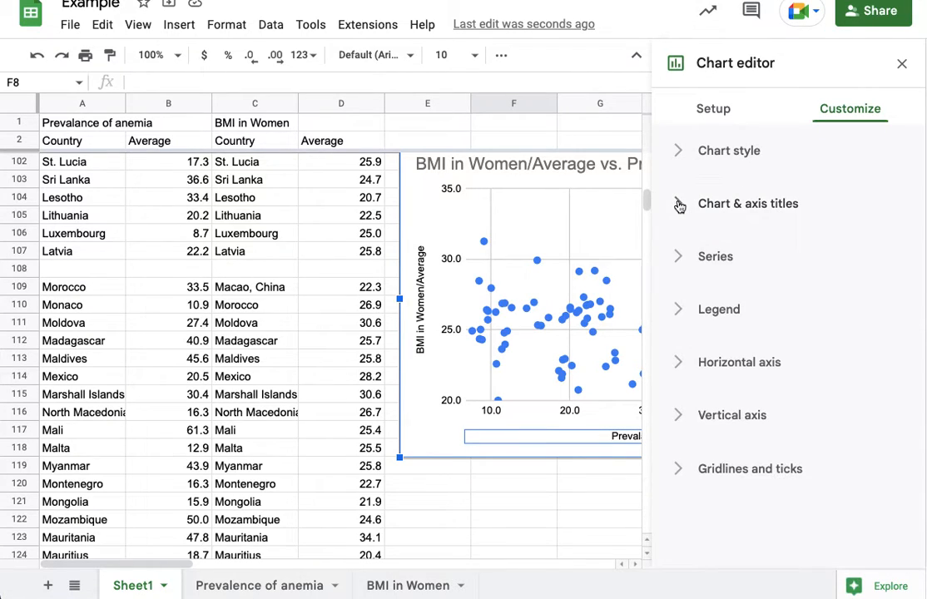
click(708, 262)
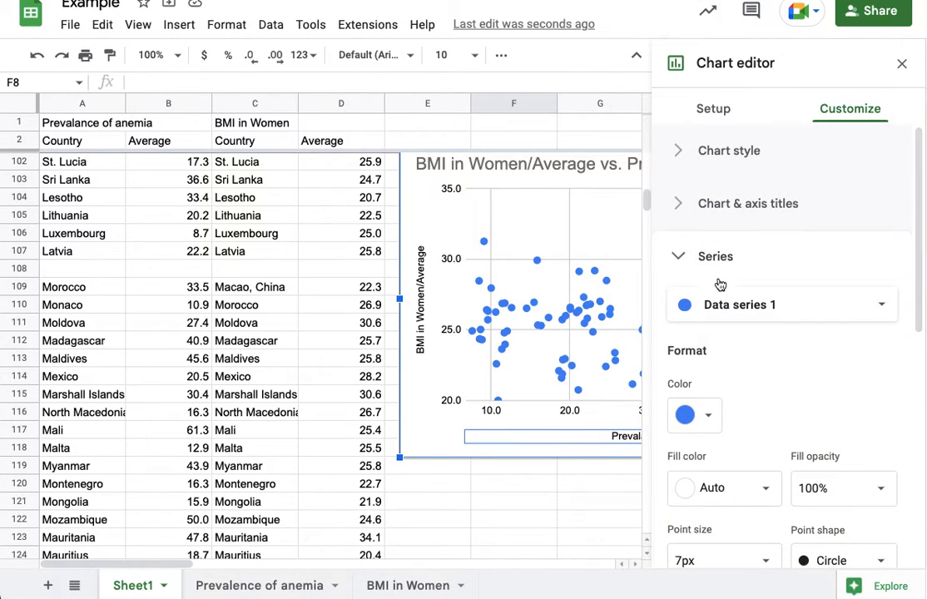
scroll(736, 353, down, 4)
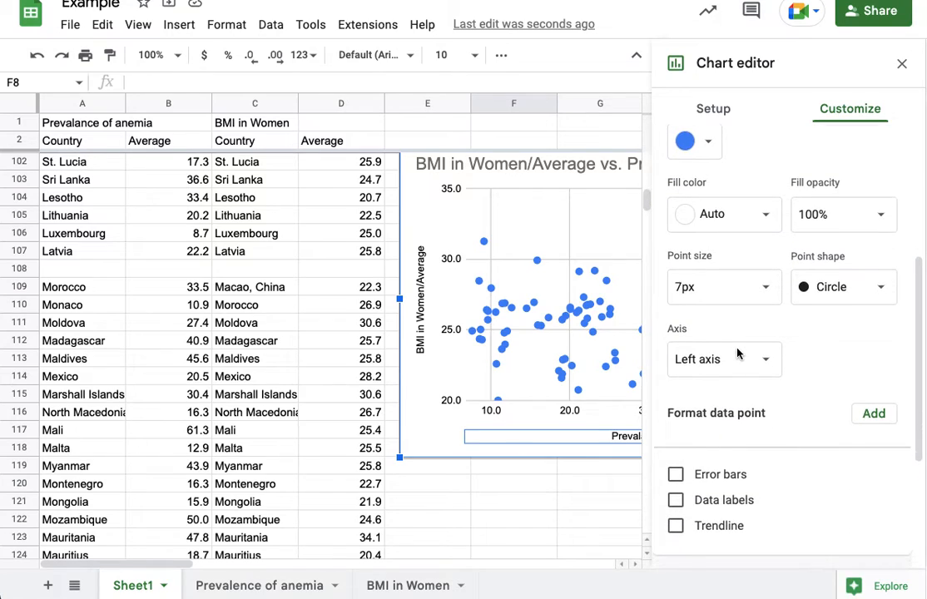
click(676, 511)
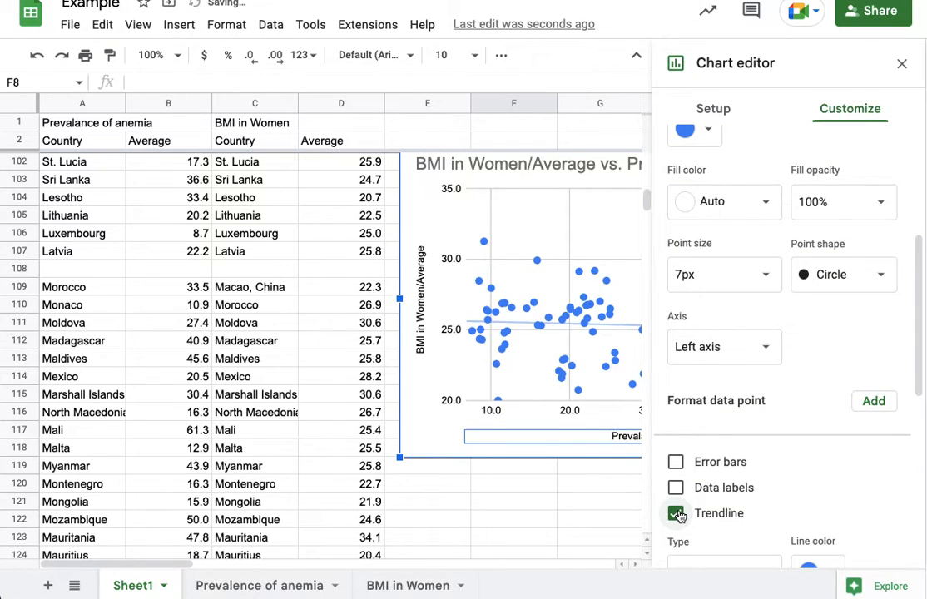
scroll(769, 379, down, 3)
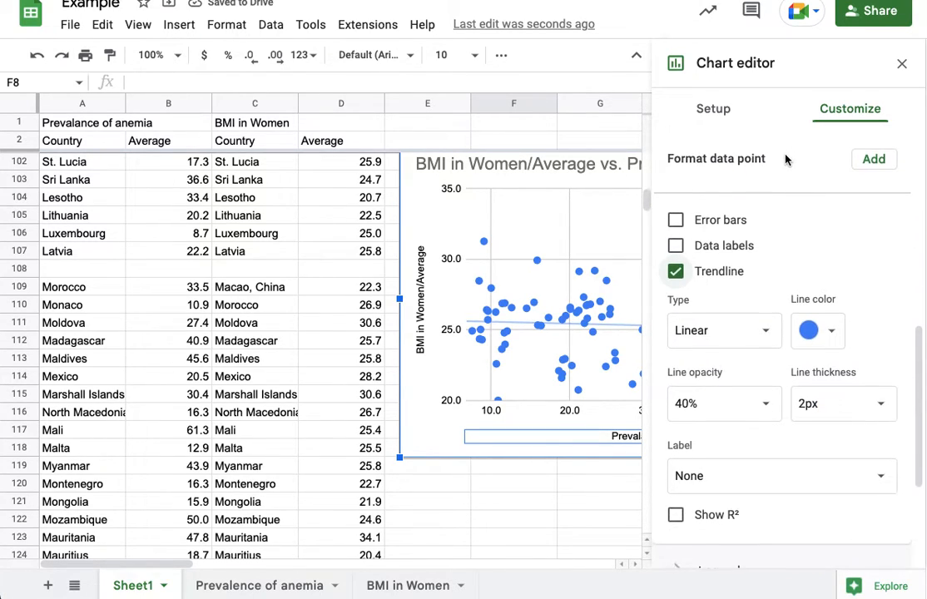
click(720, 476)
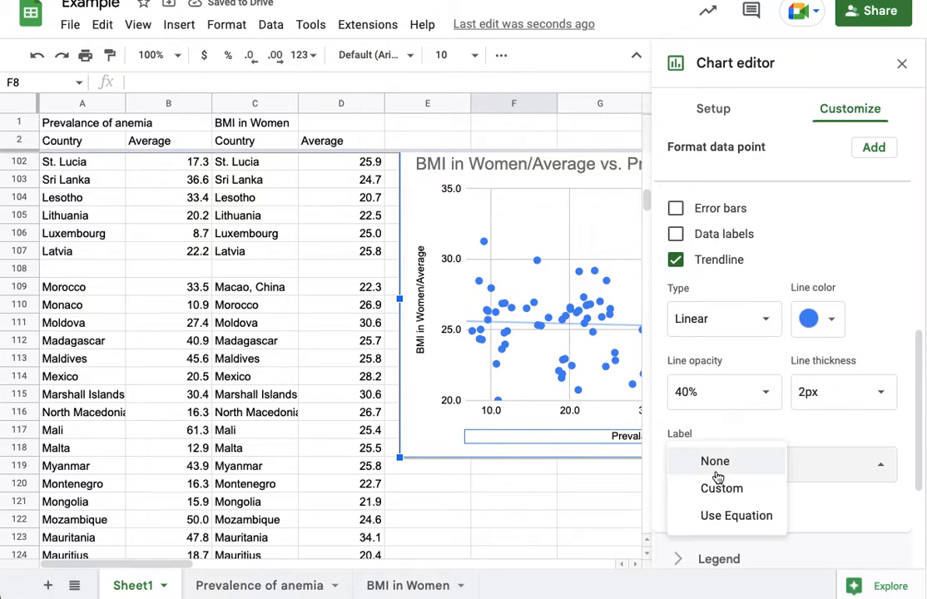
click(723, 514)
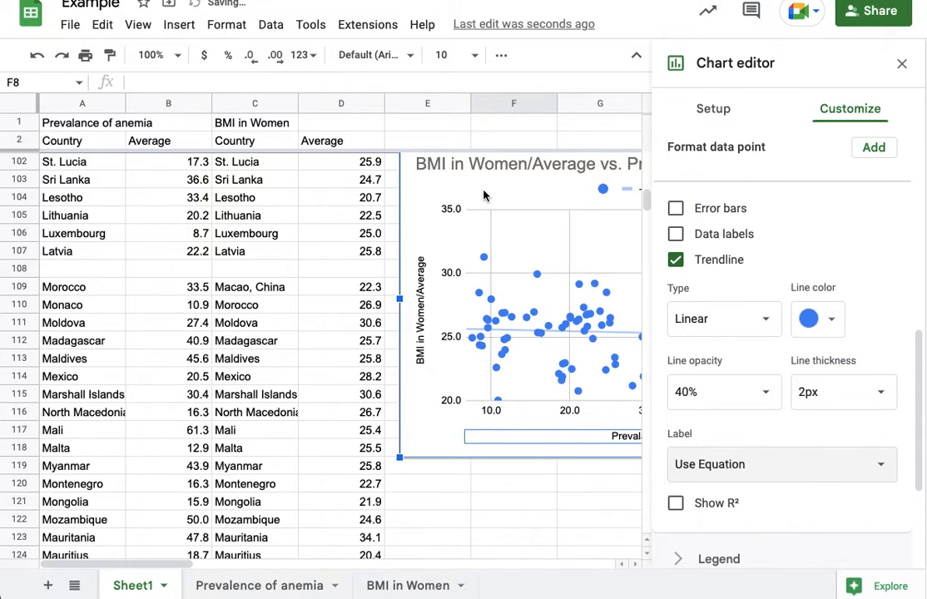
- Move the scatter chart over columns B to G from about row 105 and show R² for its trendline
drag(418, 194, 127, 261)
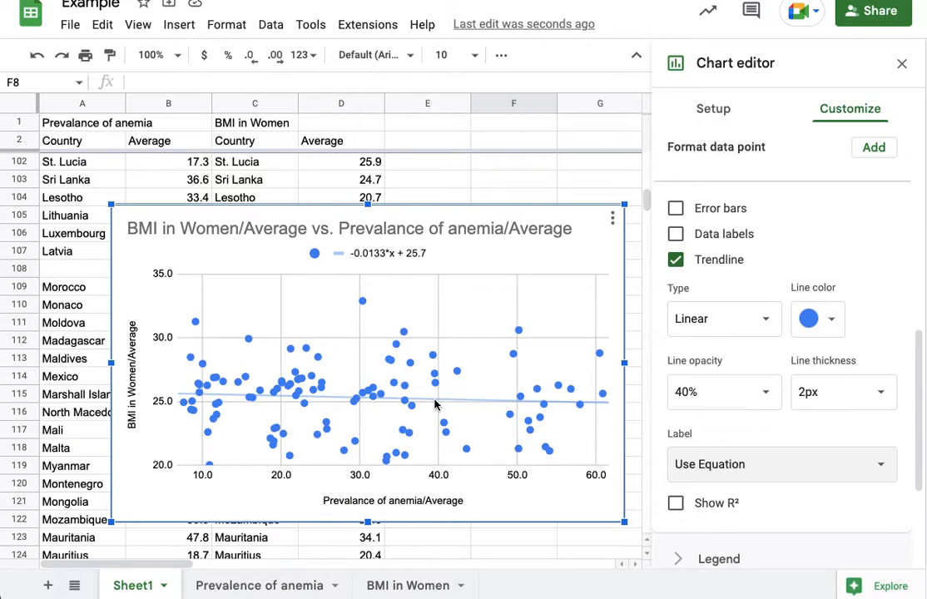
click(676, 504)
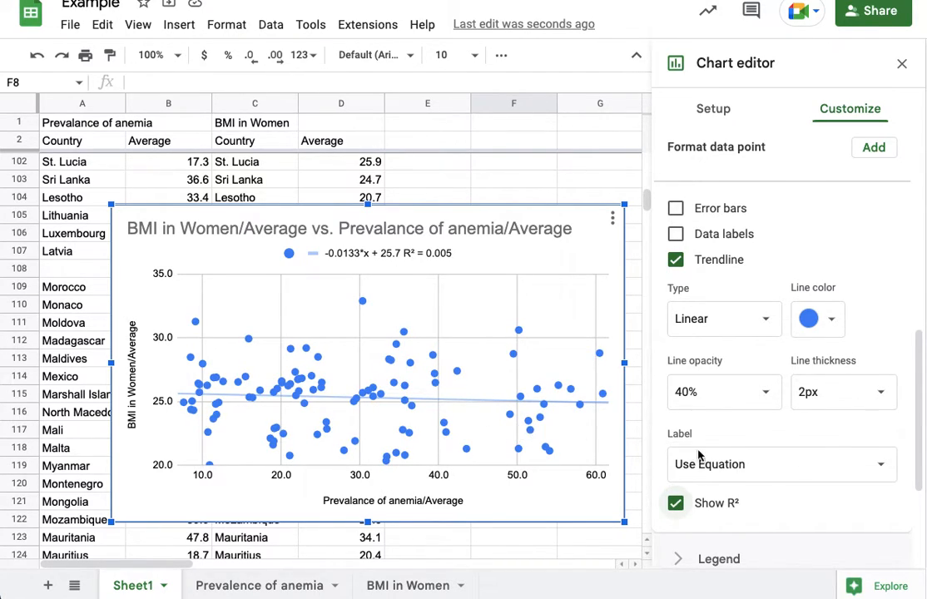
- Try the exponential, polynomial, logarithmic and power series trendline types in turn, and set the trendline type back to linear
click(752, 320)
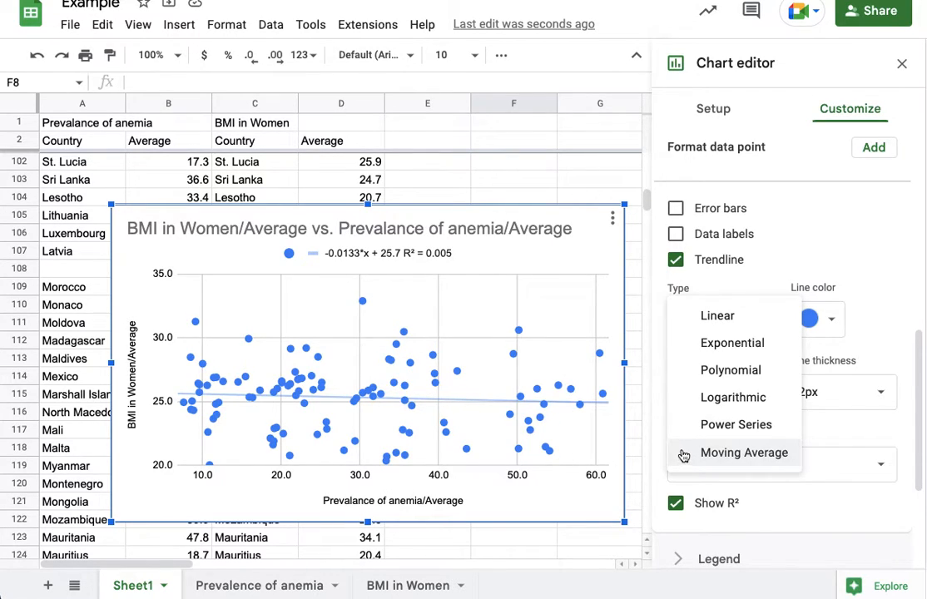
click(732, 351)
click(720, 322)
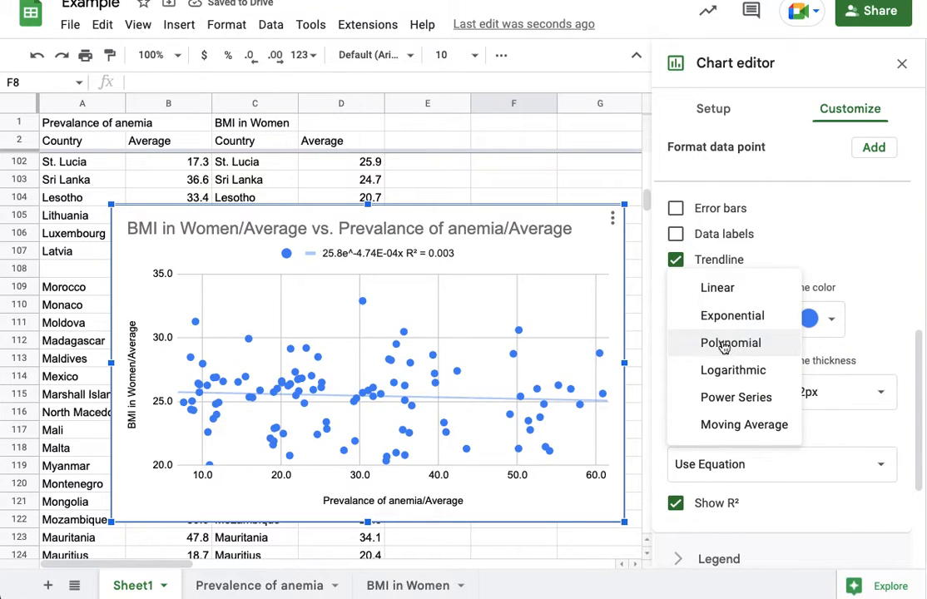
click(722, 344)
click(718, 323)
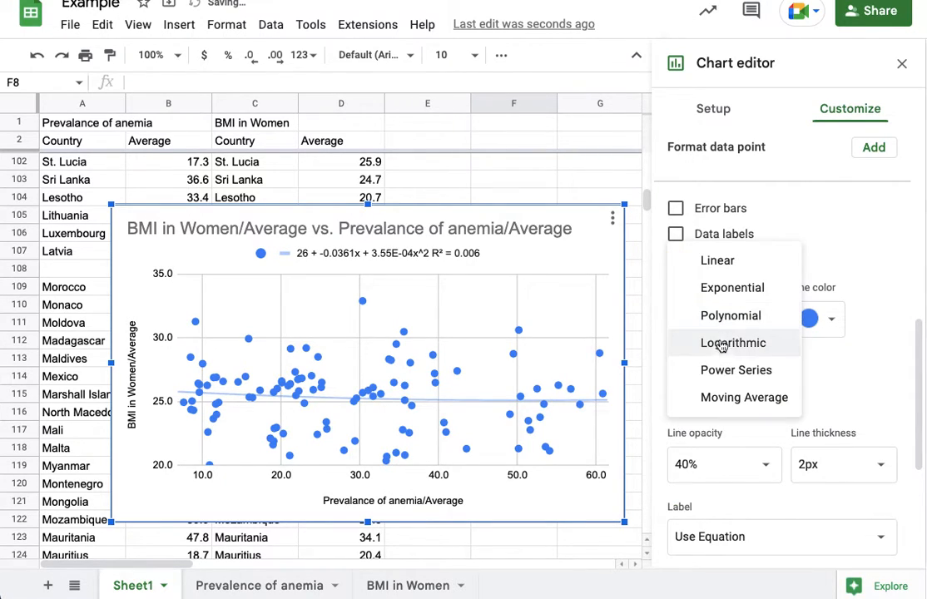
click(722, 354)
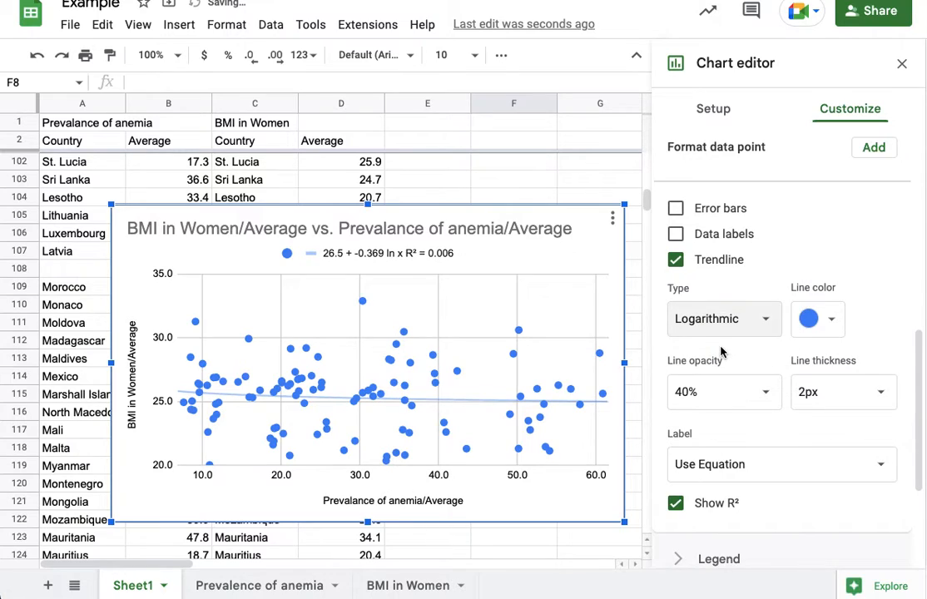
click(719, 328)
click(719, 357)
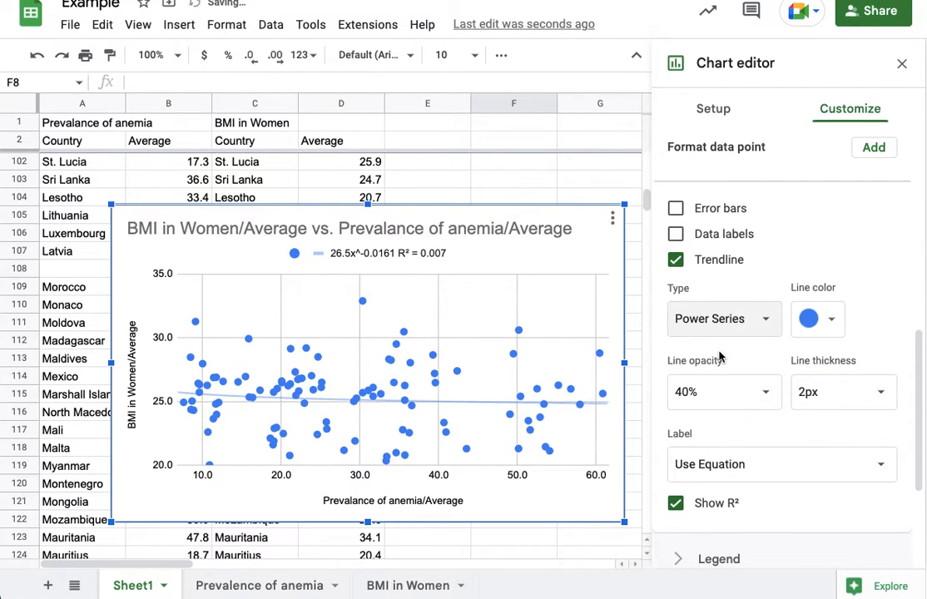
click(729, 330)
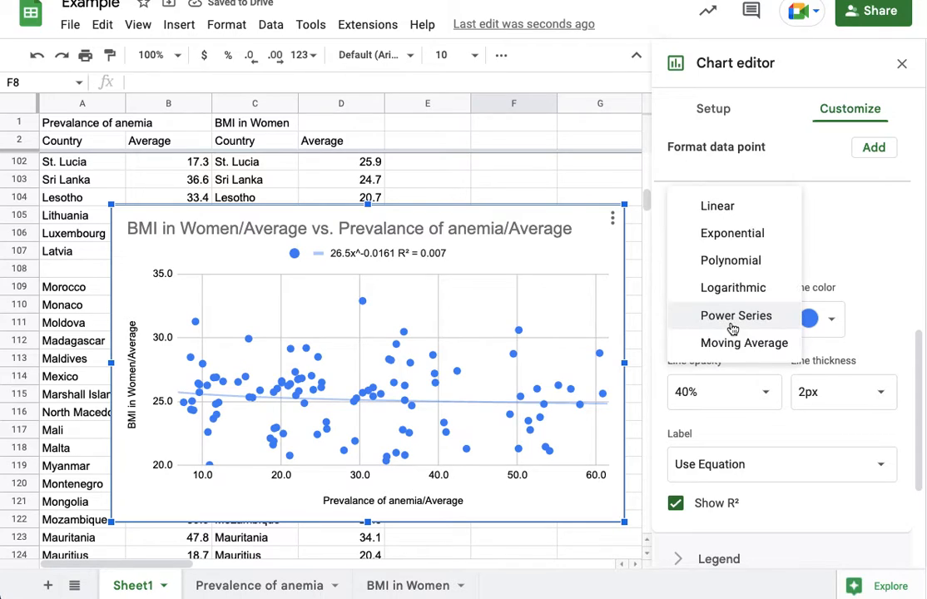
click(724, 217)
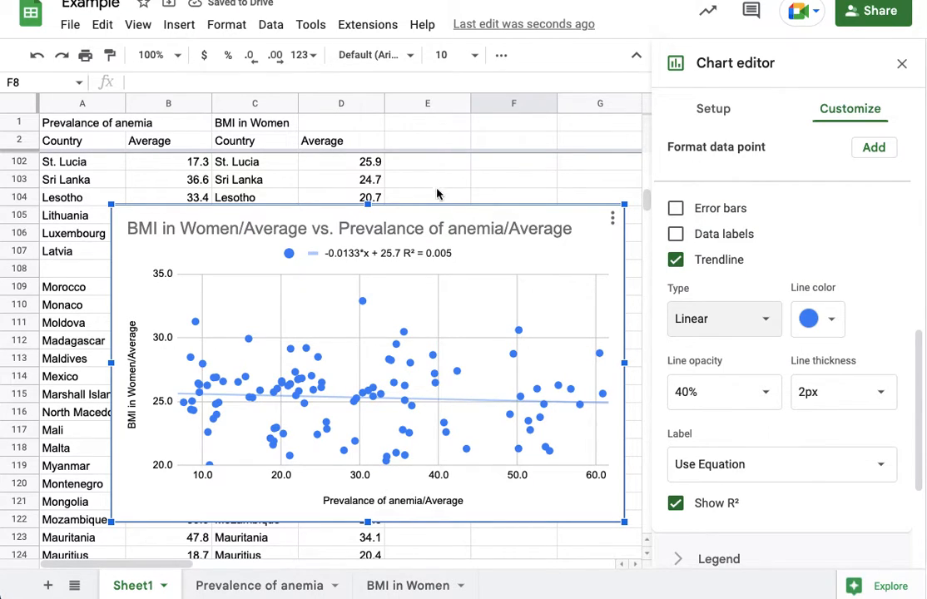
- Close the chart editor and return to the correlation formulas beside the first countries
scroll(434, 186, up, 20)
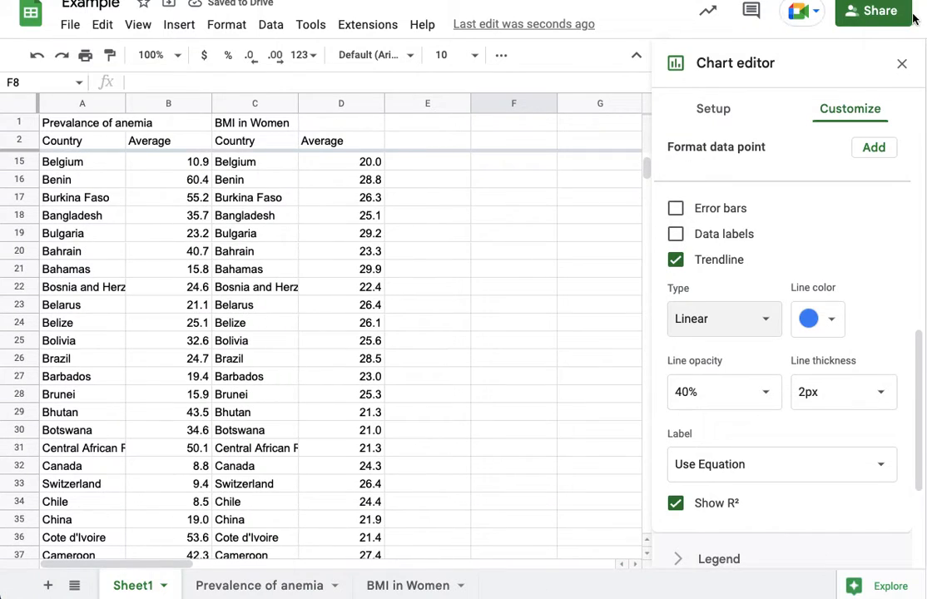
click(901, 63)
scroll(460, 322, up, 3)
scroll(460, 322, up, 1)
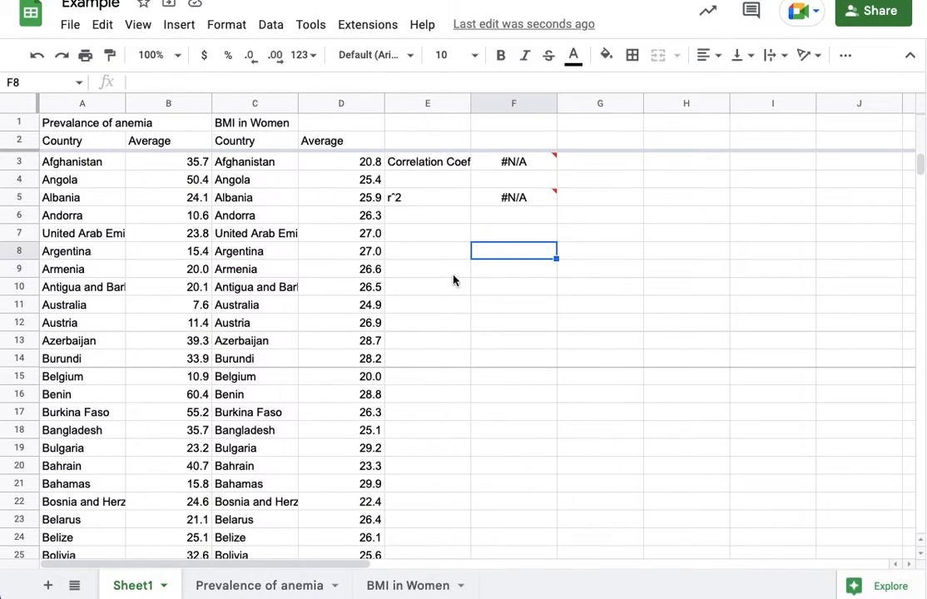
- Replace the correlation coefficient formula in cell F3 with =CORREL(B3:B107,D3:D107)
click(497, 164)
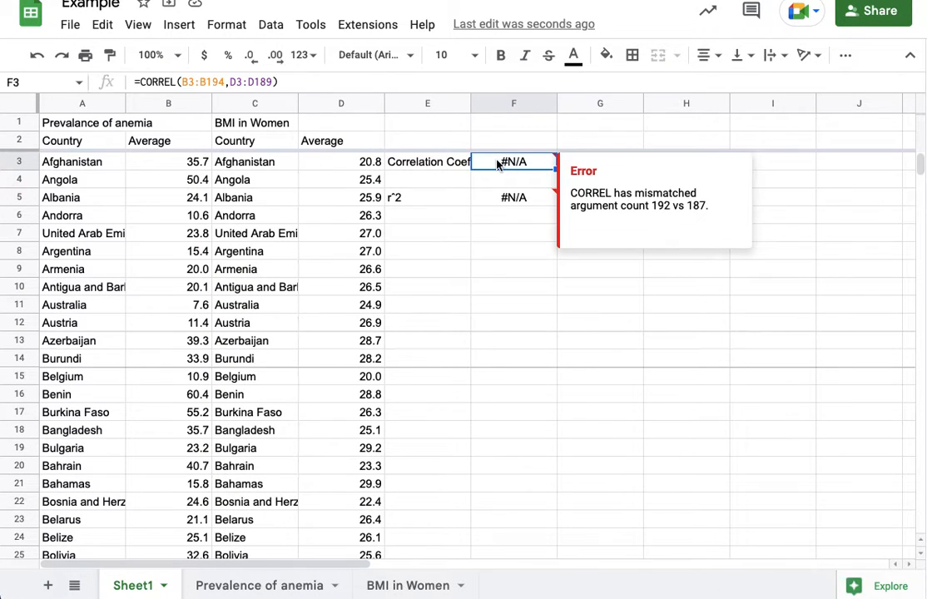
key(Delete)
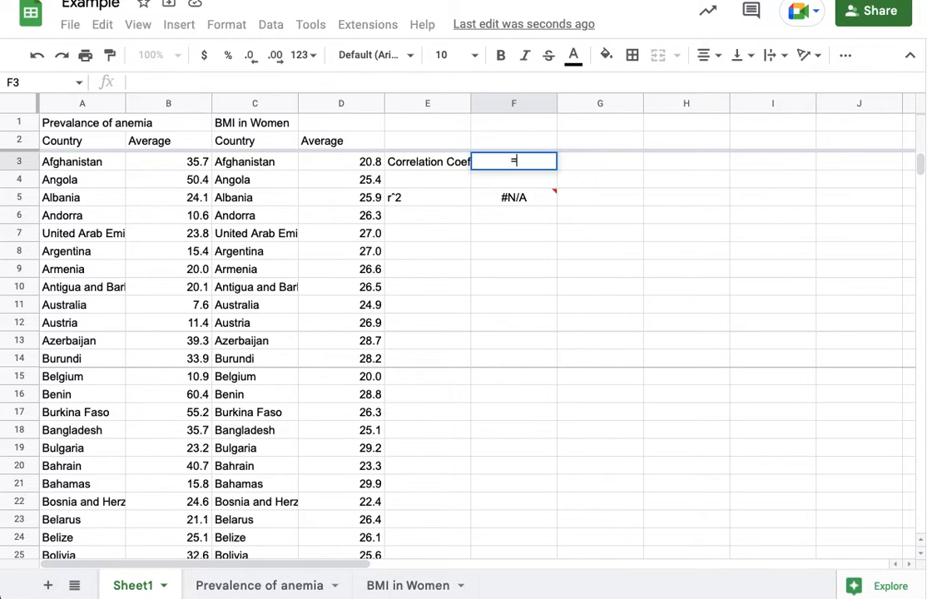
text(=correl)
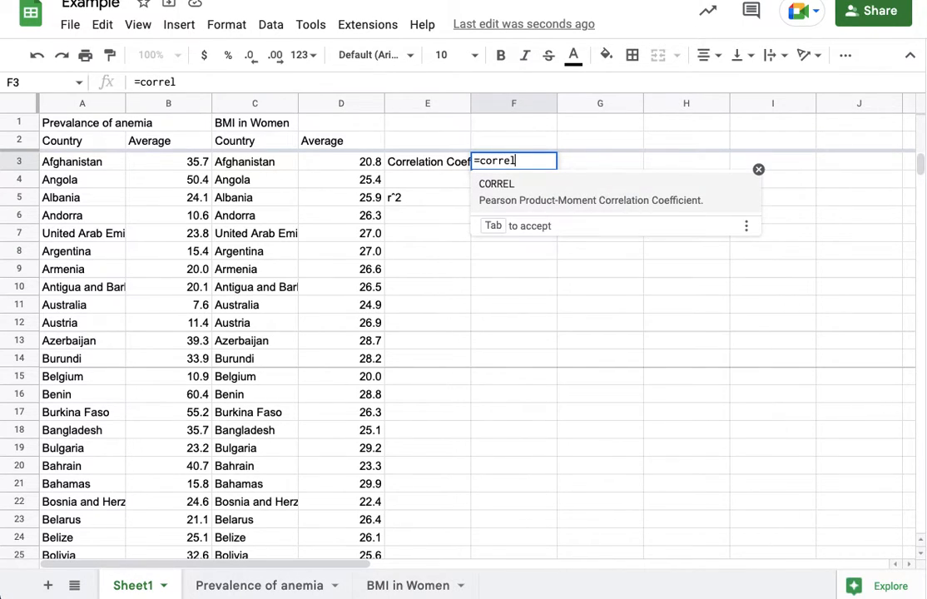
click(537, 188)
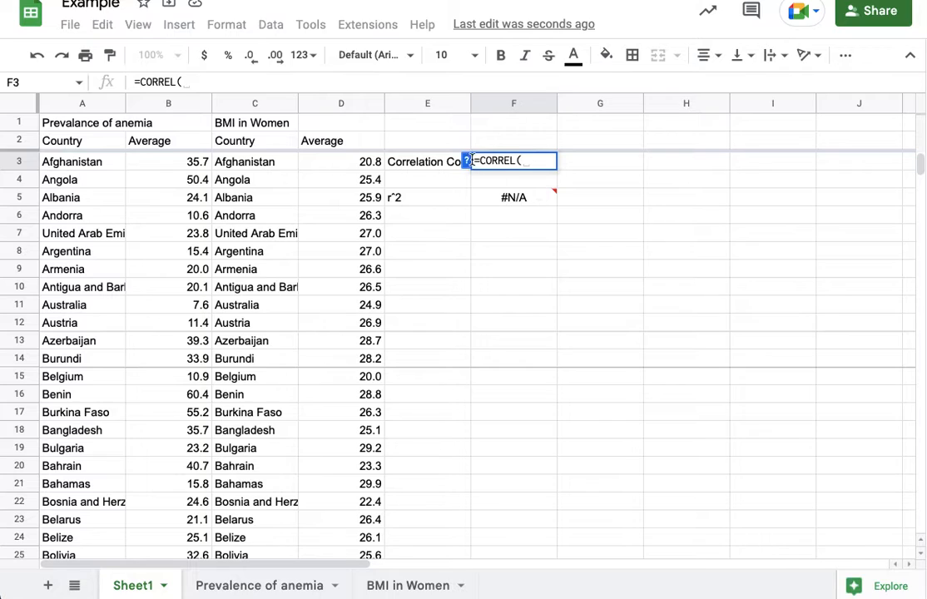
click(491, 160)
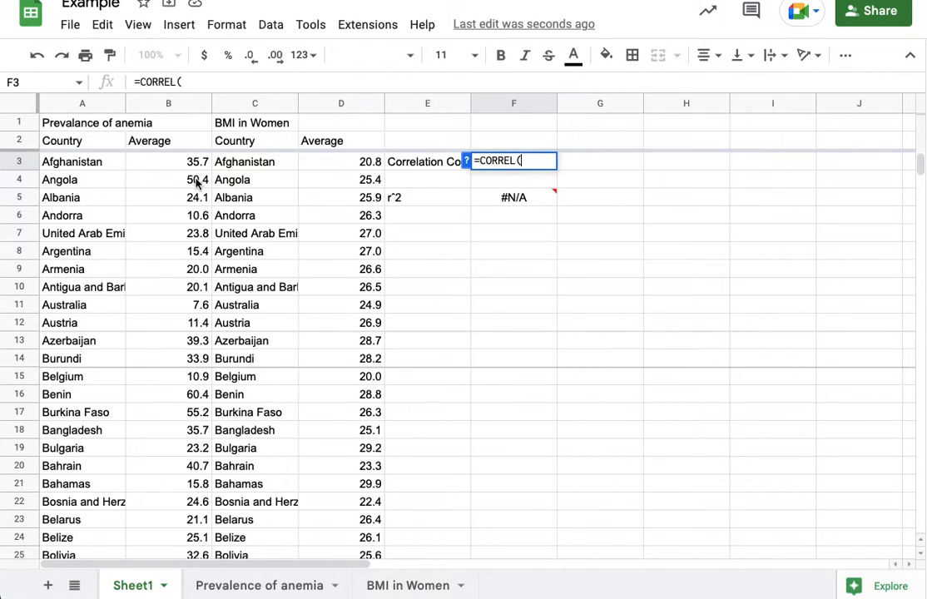
drag(191, 162, 162, 433)
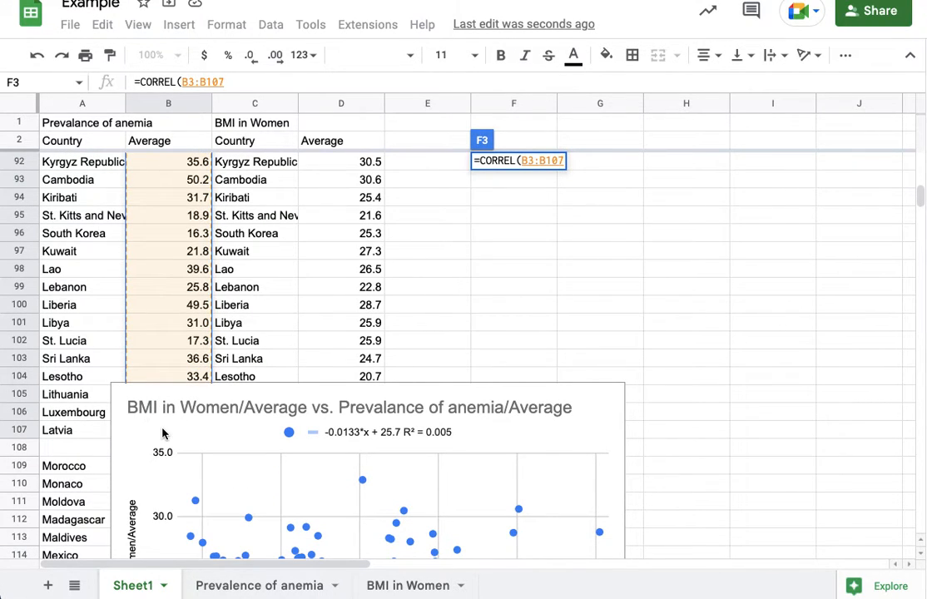
text(,)
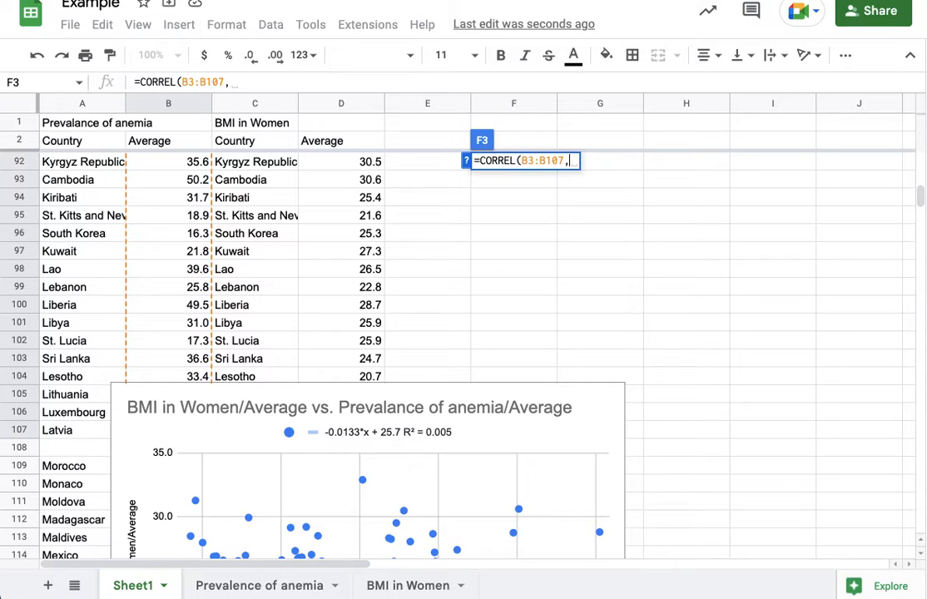
text(D)
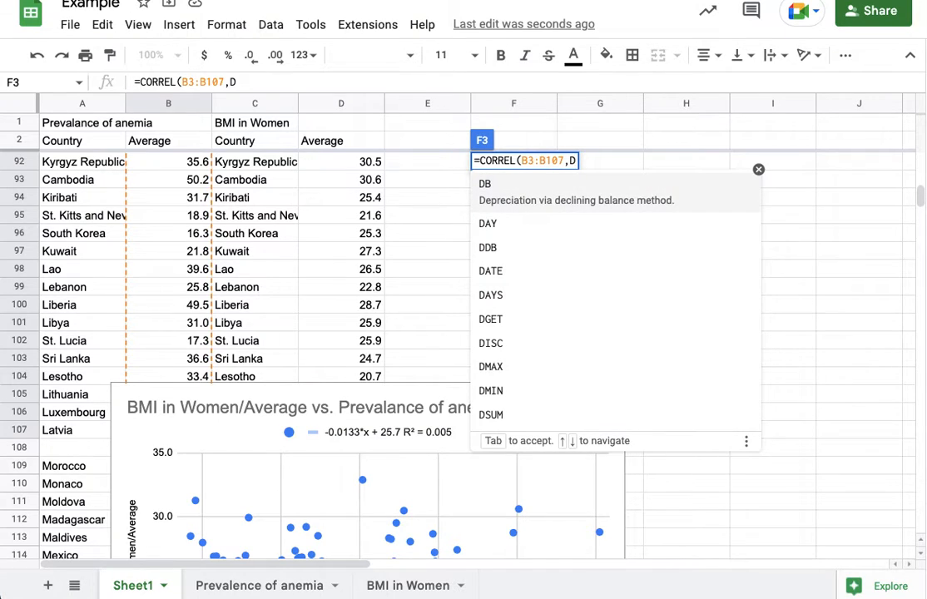
text(3:D)
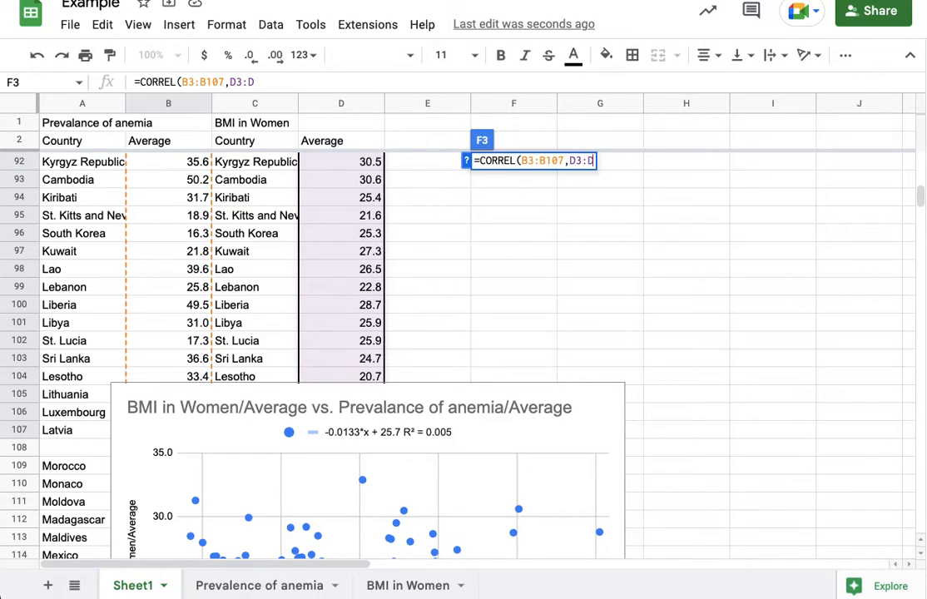
text(107)
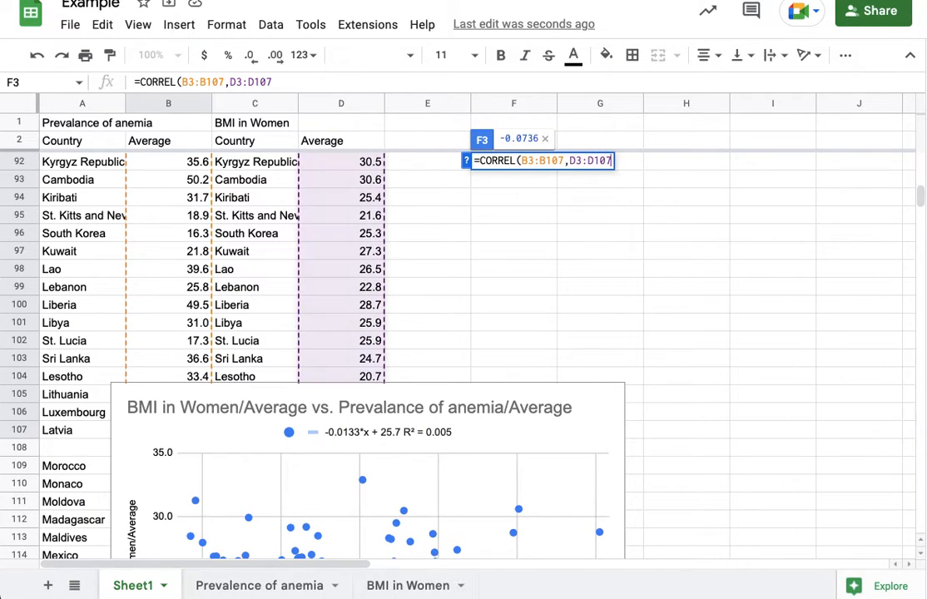
text())
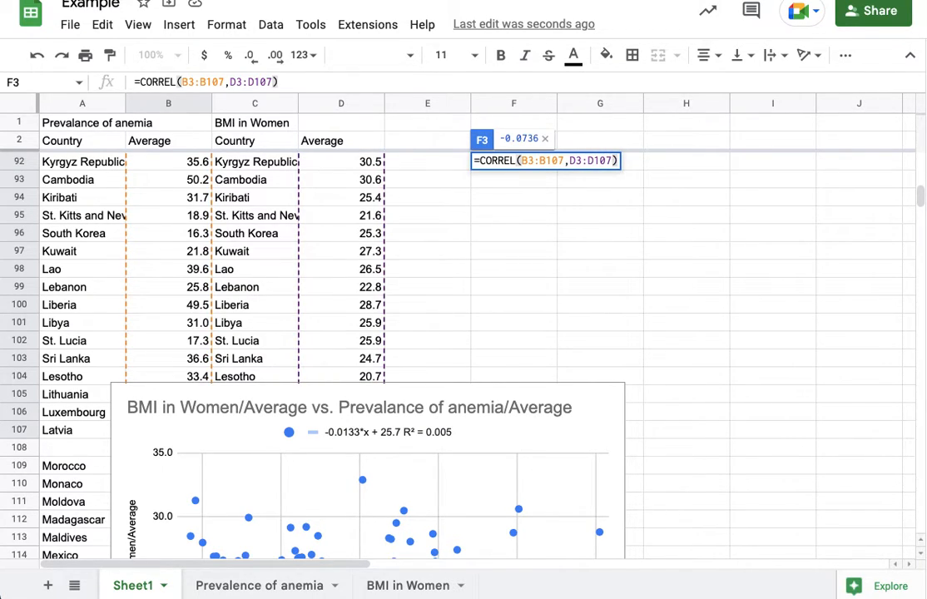
key(Return)
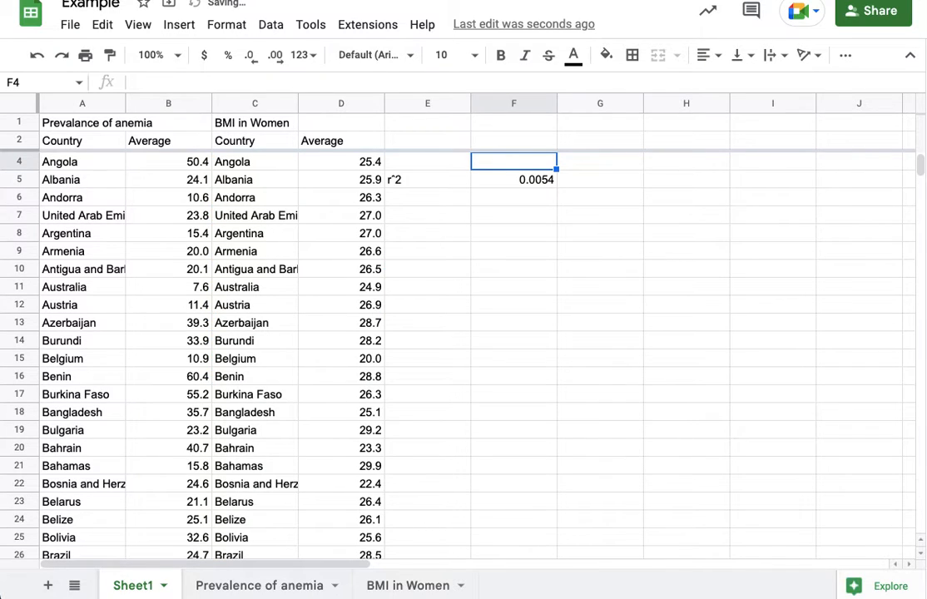
- Review the correlation coefficient in F3 with its formula and the r^2 value in F5, and switch to another browser page
scroll(405, 371, up, 1)
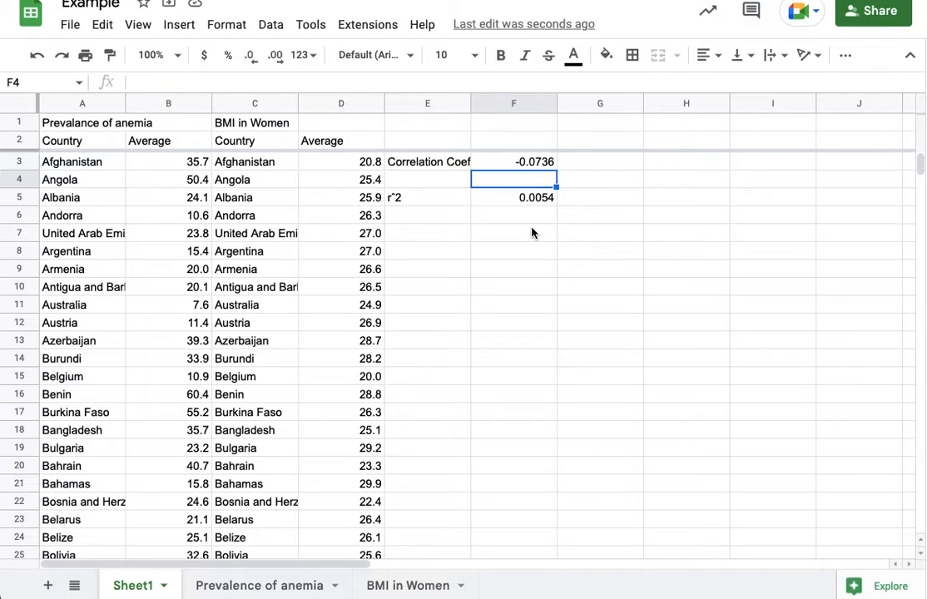
scroll(532, 233, down, 2)
scroll(533, 233, up, 2)
click(519, 164)
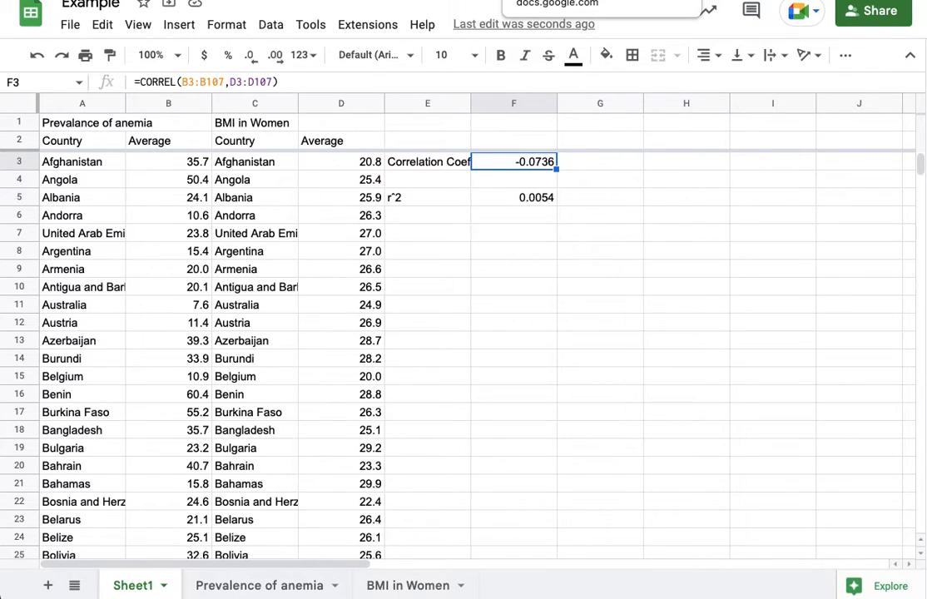
click(470, 0)
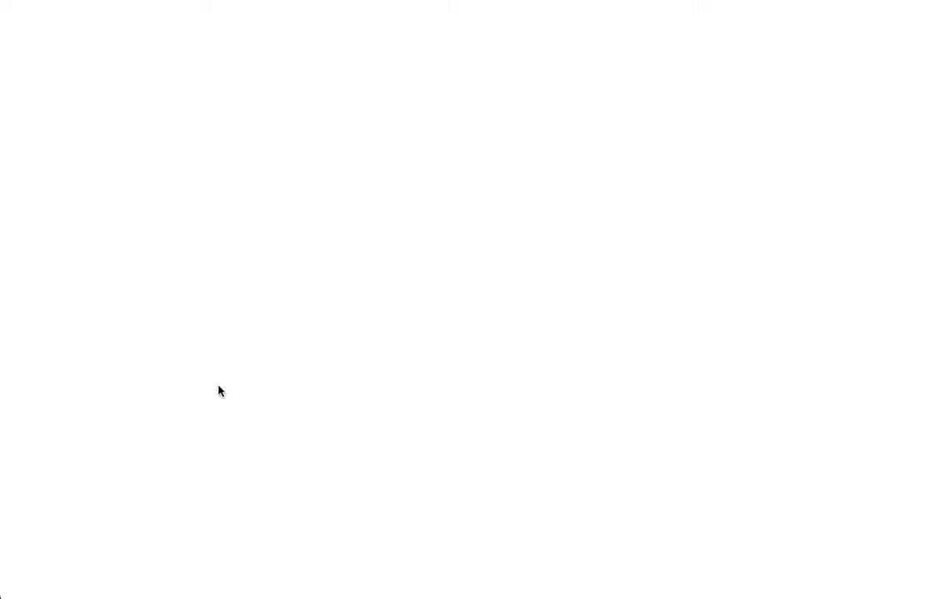